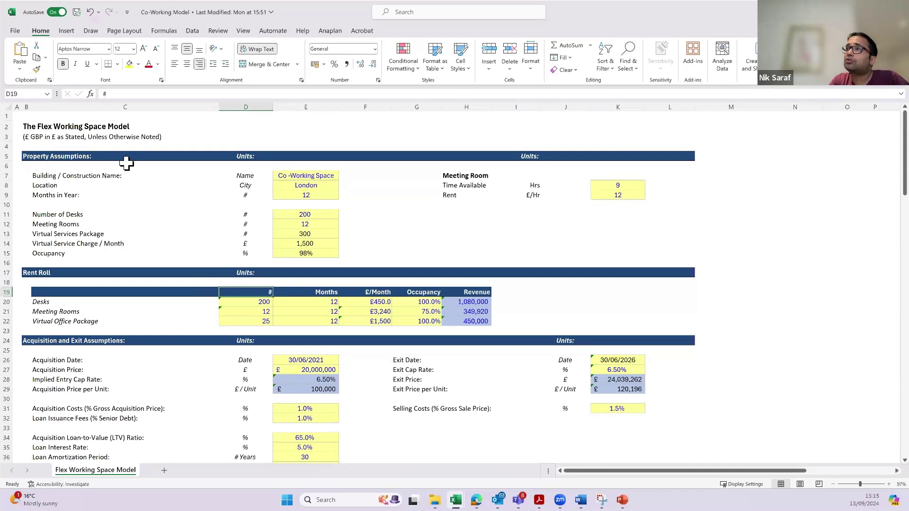
Review the model's heading and the building name and location entries under Property Assumptions.
click(108, 167)
key(Up)
key(Up)
key(Up)
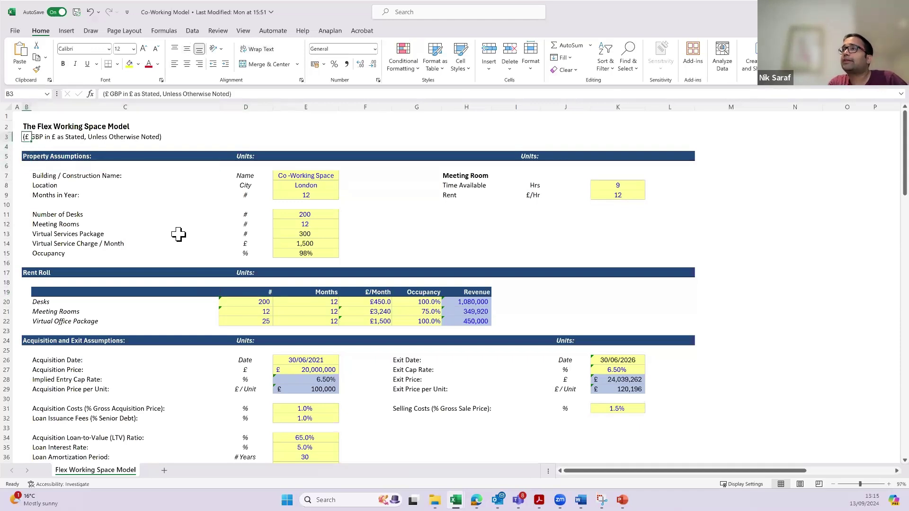
key(Down)
key(Down)
key(Down)
key(Down)
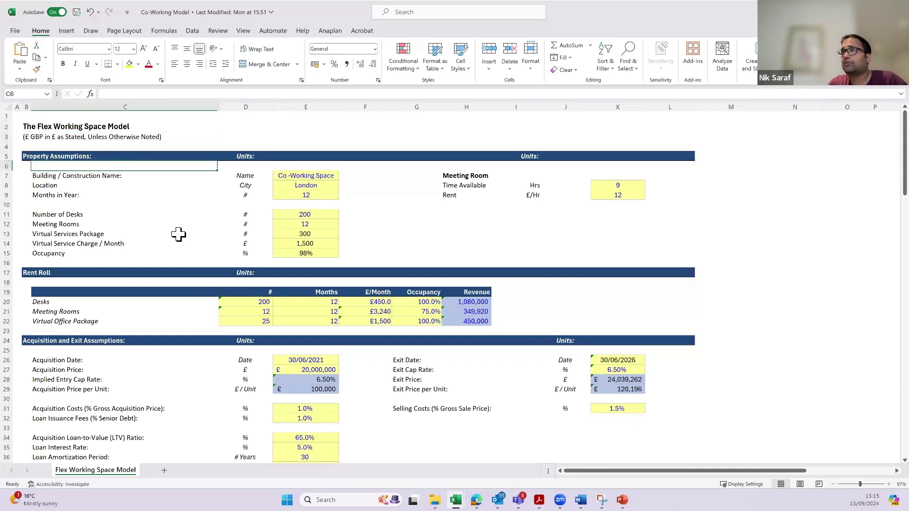
key(Right)
key(Right)
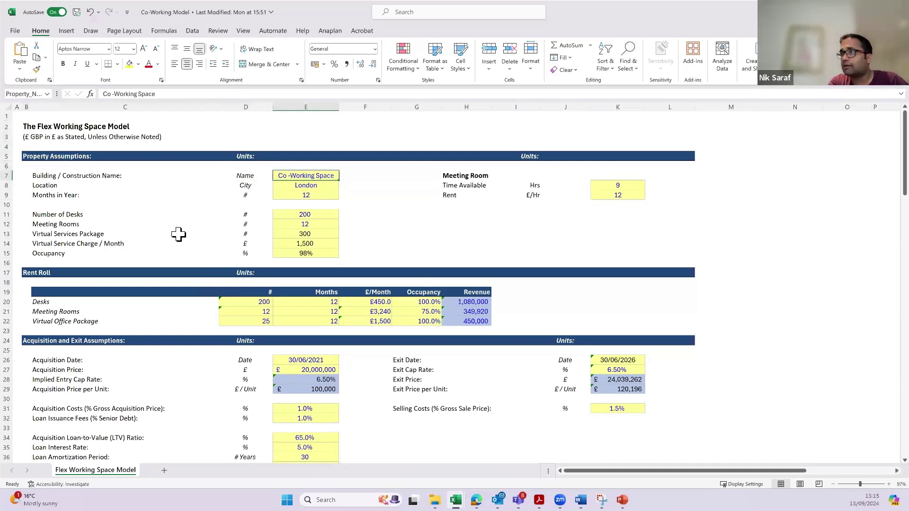
key(Down)
key(Down)
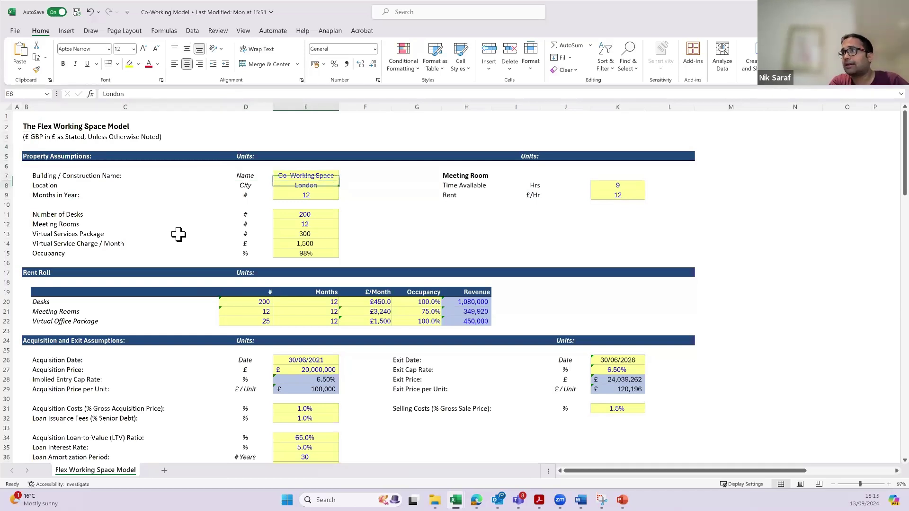
Go through the desk count, meeting room, virtual services and occupancy rows of the Property Assumptions.
key(Left)
key(Down)
key(Down)
key(Right)
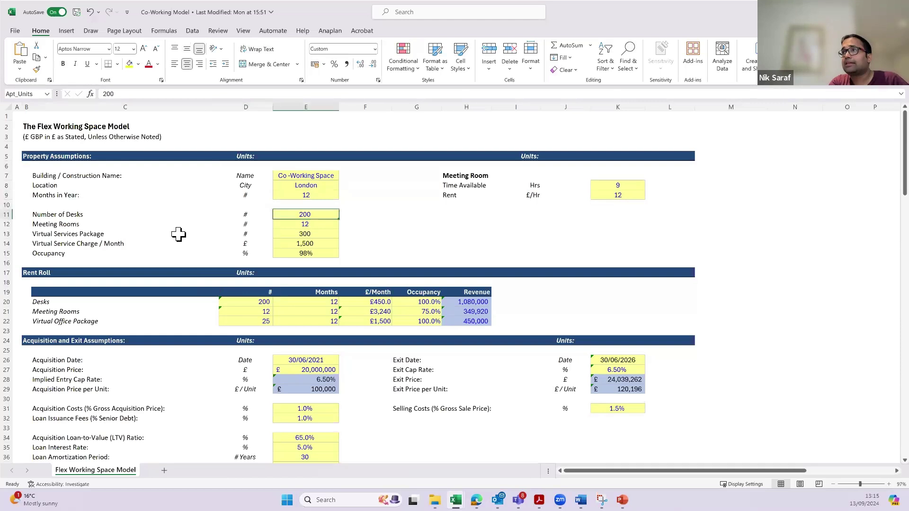
key(Down)
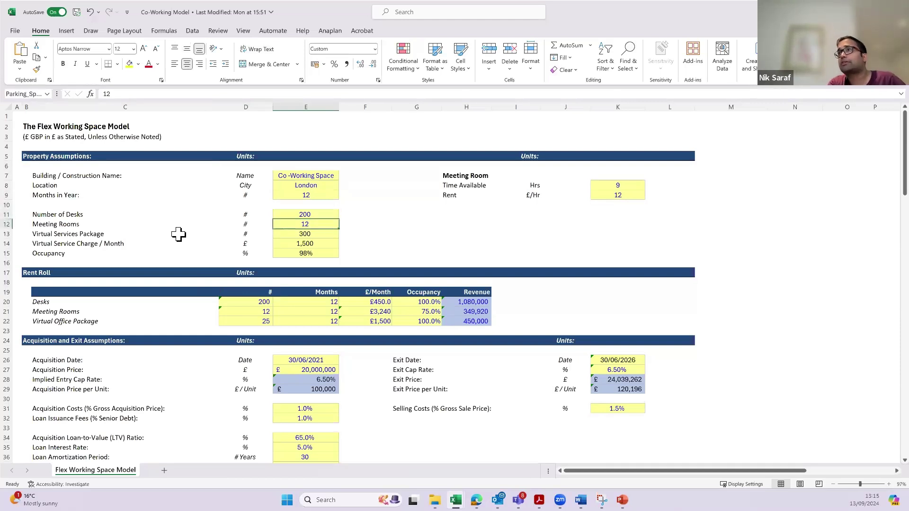
key(Left)
key(Down)
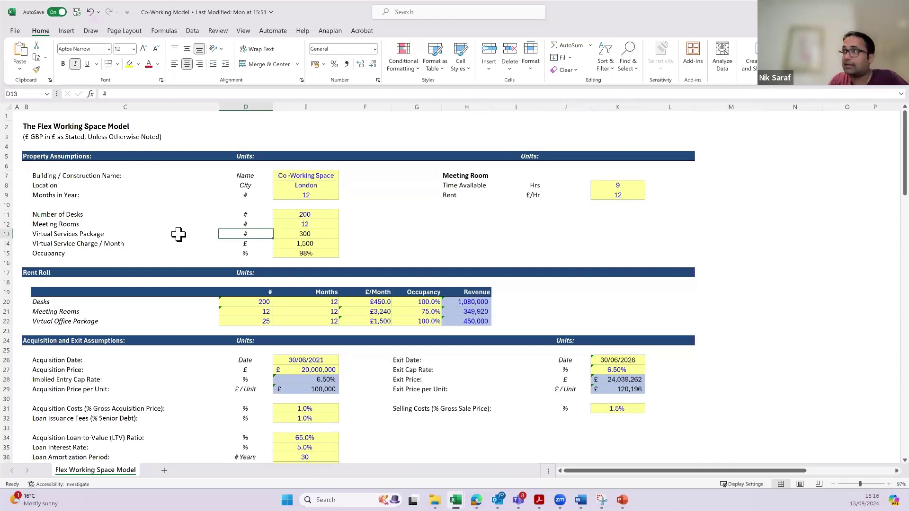
key(Down)
key(Down)
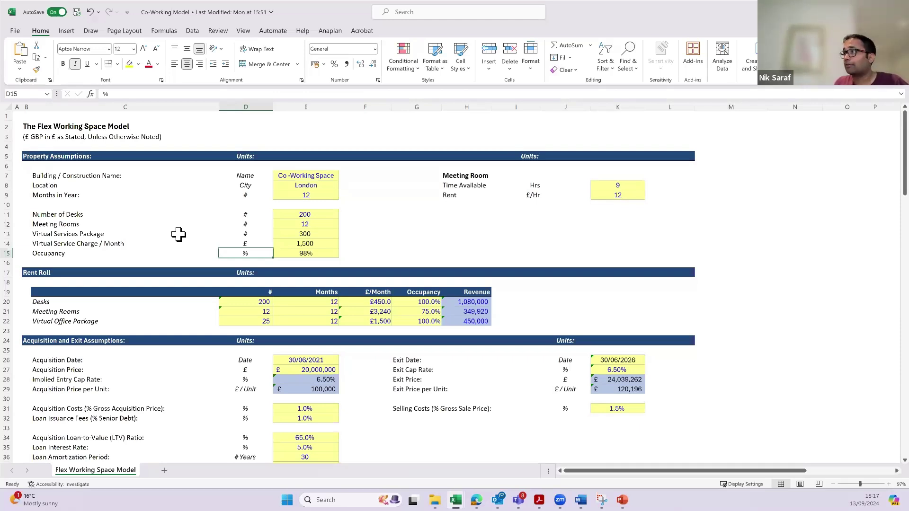
Select the Meeting Room block, H7:L11, to examine its available hours and hourly rent.
click(464, 175)
mouse_move(463, 175)
mouse_down()
mouse_move(602, 217)
mouse_move(647, 219)
mouse_up()
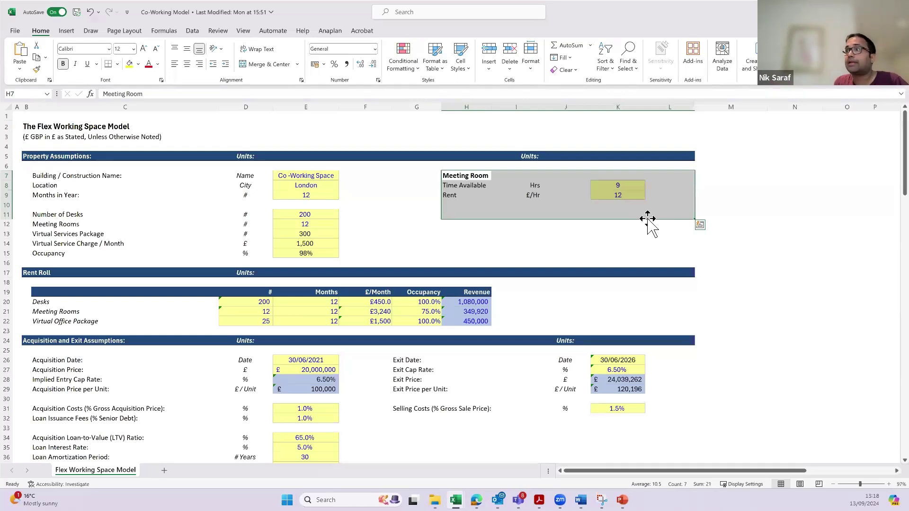
key(Escape)
scroll(444, 237, down, 5)
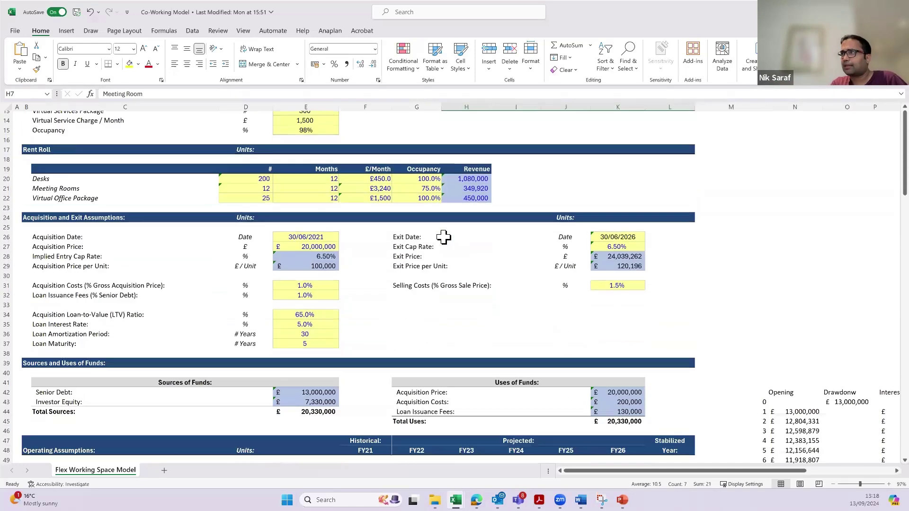
Select the whole Rent Roll table to examine its lines and columns.
click(44, 157)
drag(44, 156, 533, 189)
scroll(250, 180, up, 3)
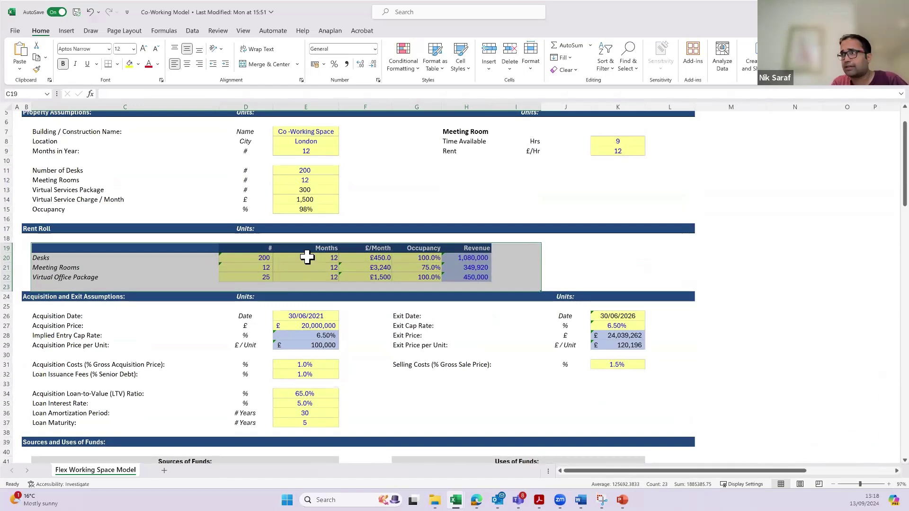
Examine the Meeting Rooms row of the Rent Roll, including the precedents of its £/Month formula, its occupancy and its revenue formula.
click(156, 269)
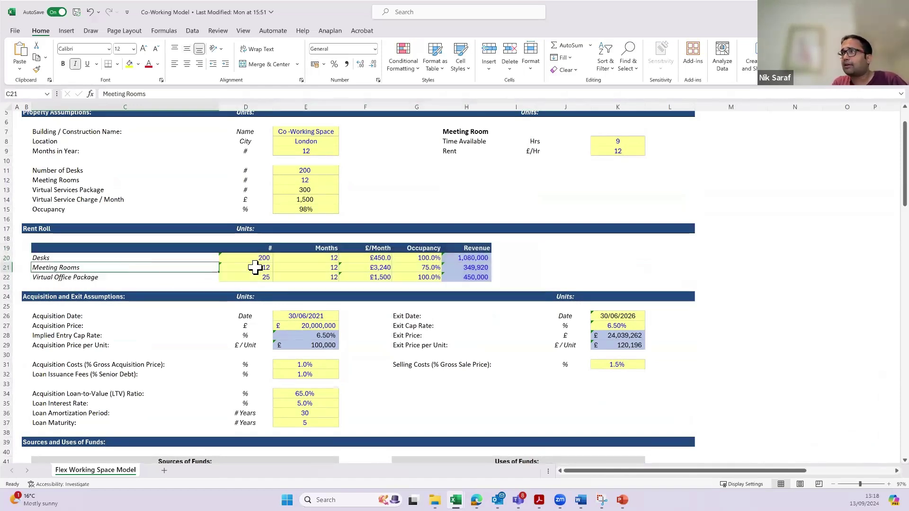
click(254, 267)
key(Right)
key(Right)
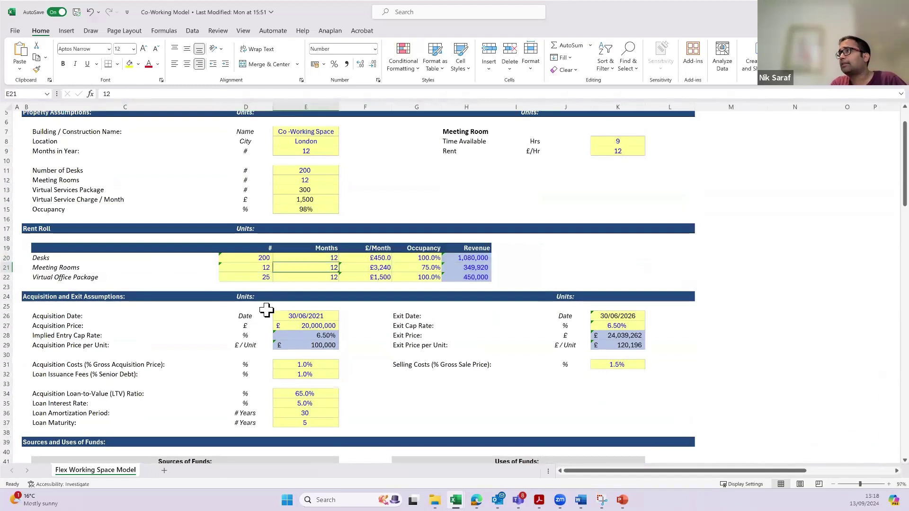
key(F2)
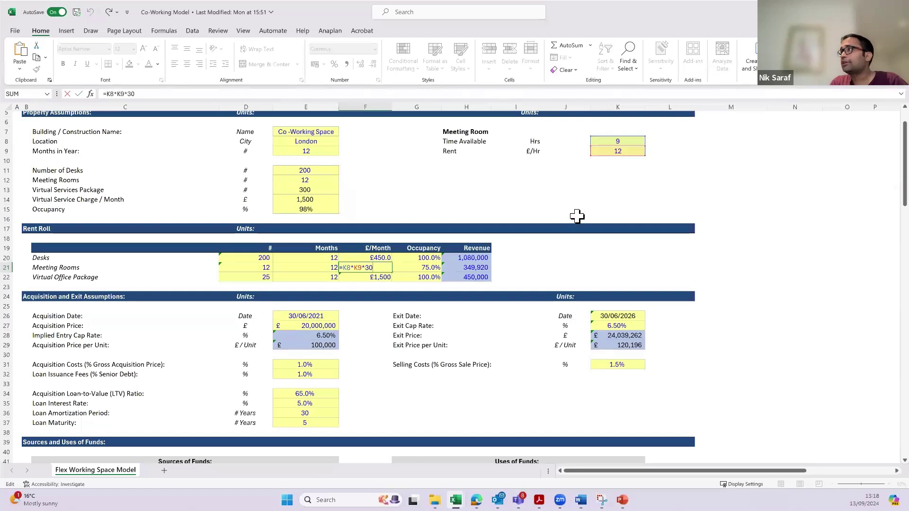
scroll(596, 161, up, 1)
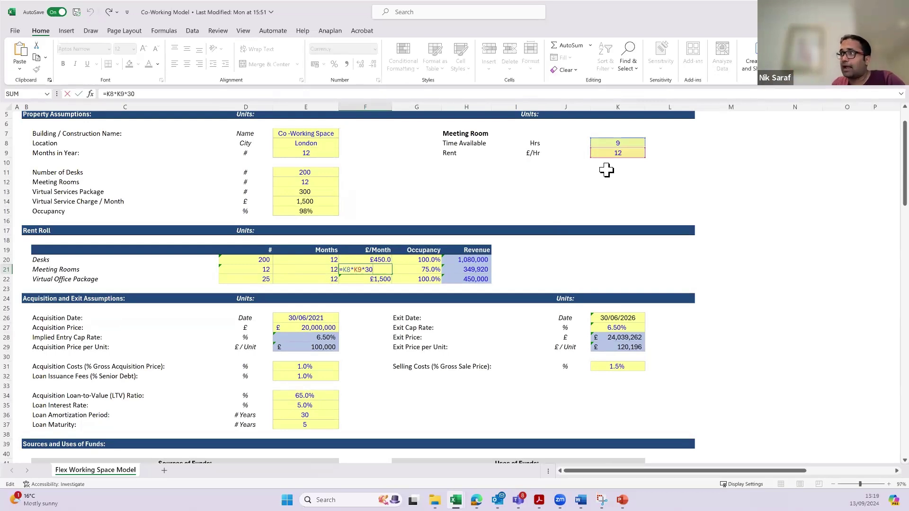
key(ctrl+Return)
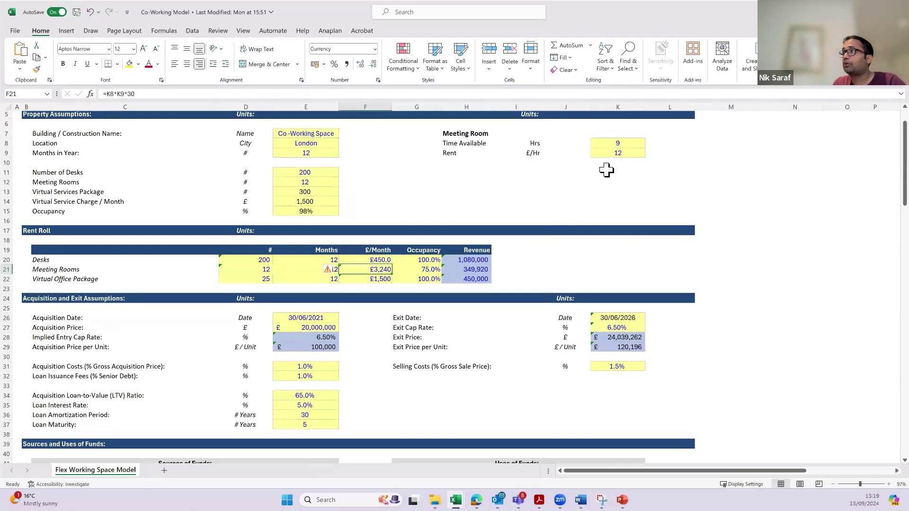
key(Right)
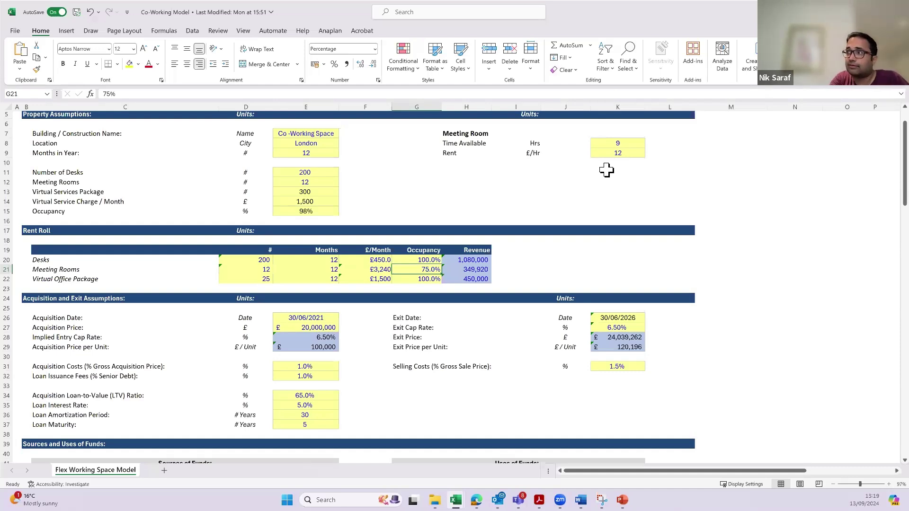
key(Right)
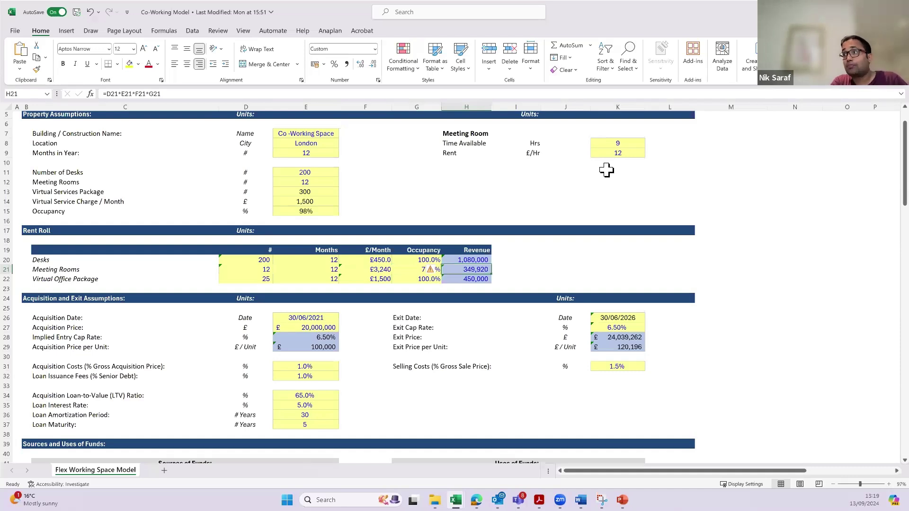
Examine the Virtual Office Package row of the Rent Roll, then select the revenue cells of all three lines, H20:H22.
key(Left)
key(Left)
key(Left)
key(Left)
key(Left)
key(Down)
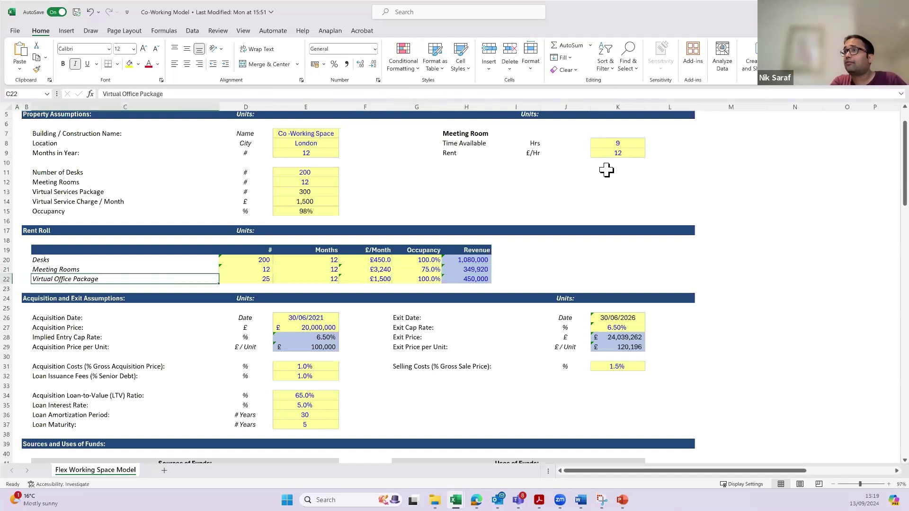
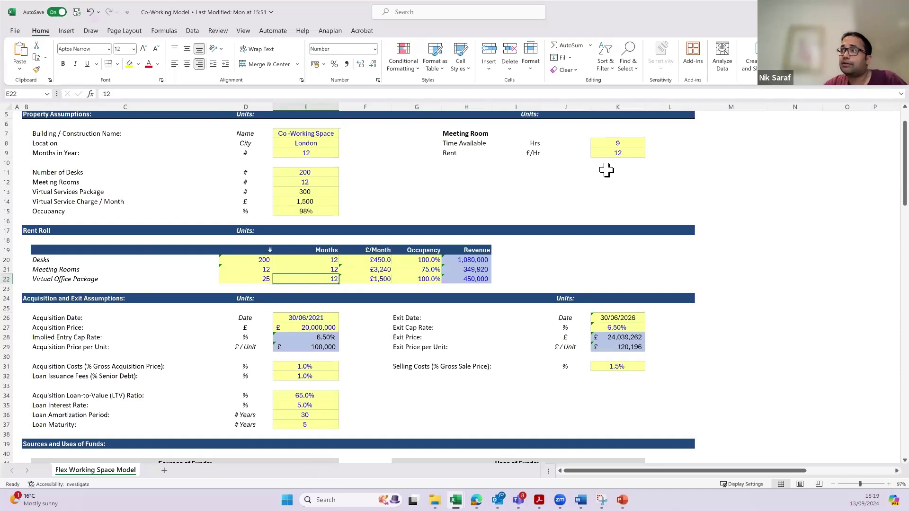
click(457, 279)
drag(457, 260, 457, 278)
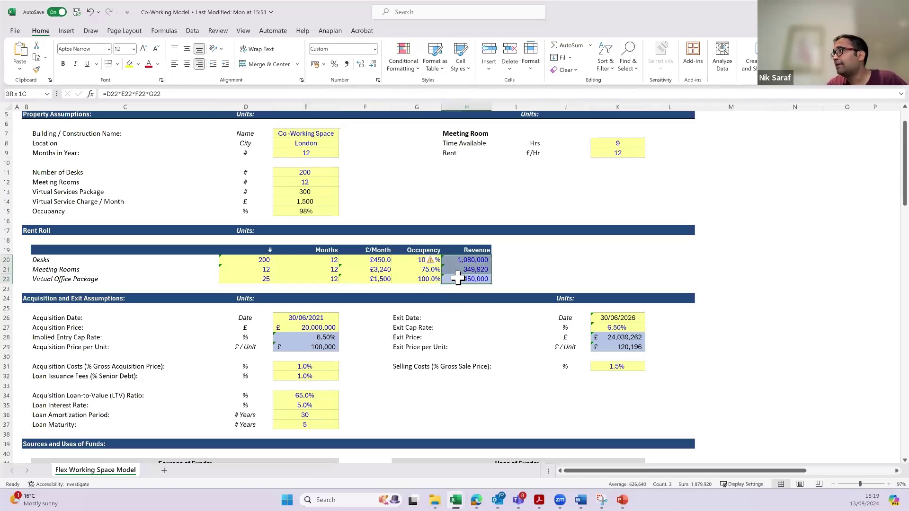
Look over the operating assumptions, financing assumptions and property pro-forma sections, then return to the Rent Roll.
scroll(492, 388, down, 8)
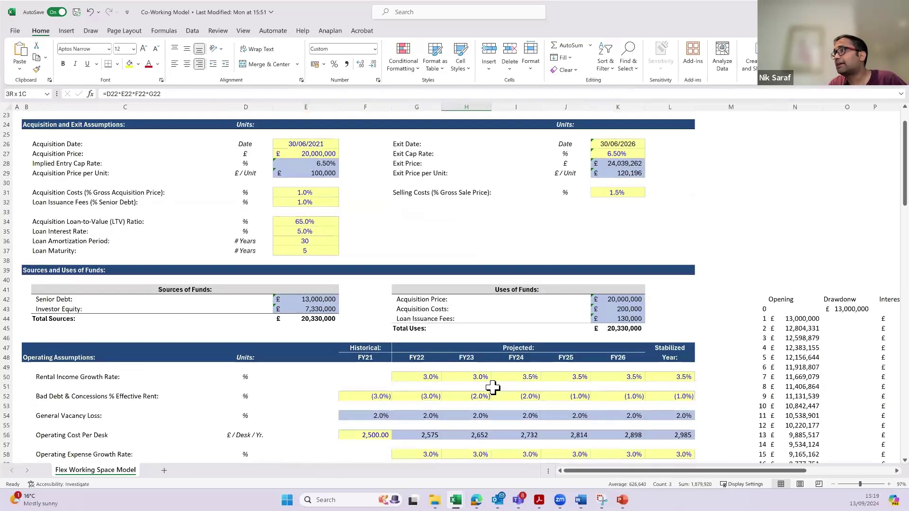
scroll(492, 388, down, 7)
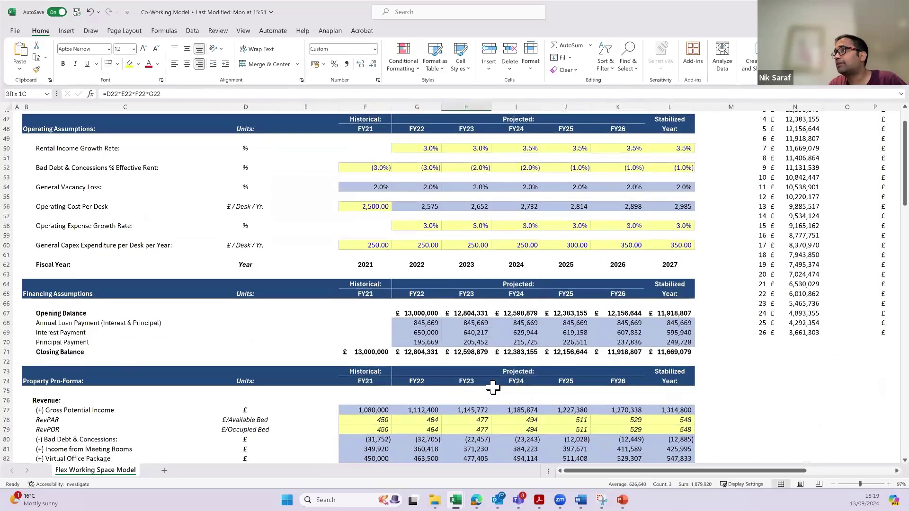
scroll(493, 388, down, 2)
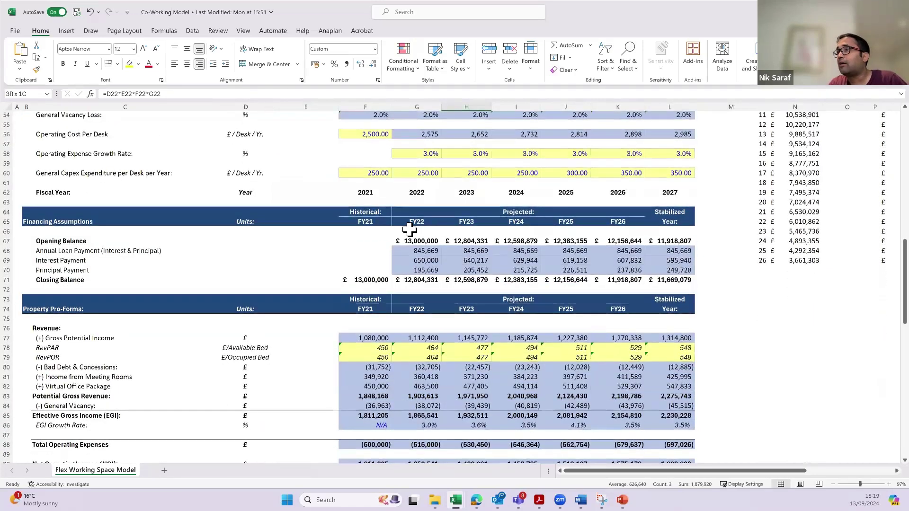
scroll(410, 230, up, 16)
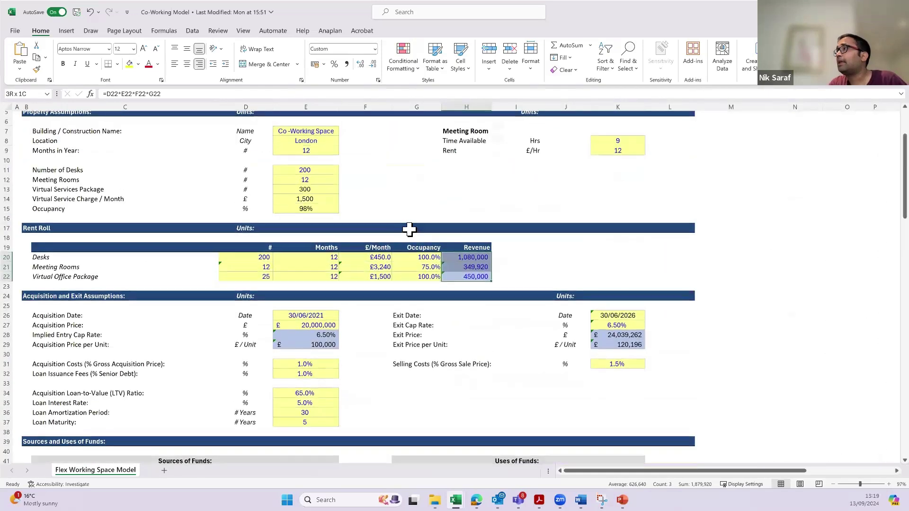
Examine the Acquisition and Exit Assumptions section, including the price, cost and loan inputs.
scroll(410, 230, down, 3)
click(88, 247)
scroll(88, 248, down, 3)
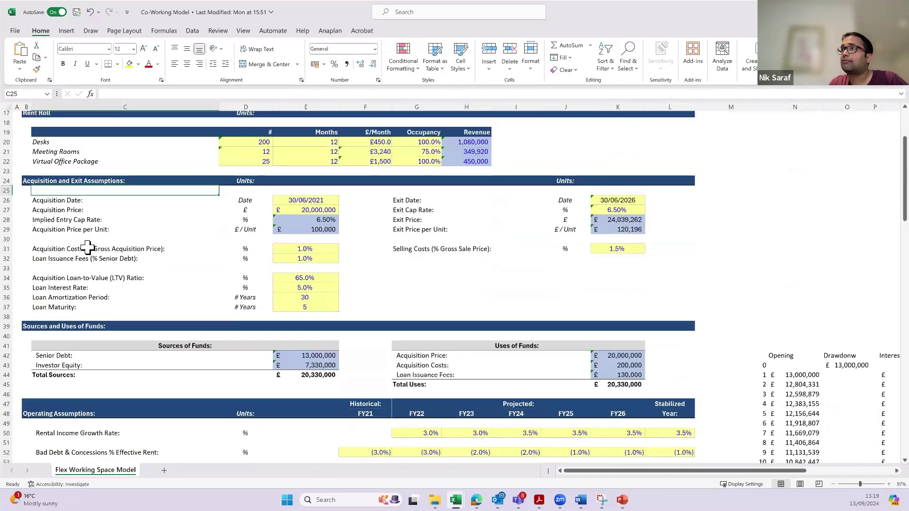
scroll(88, 247, down, 2)
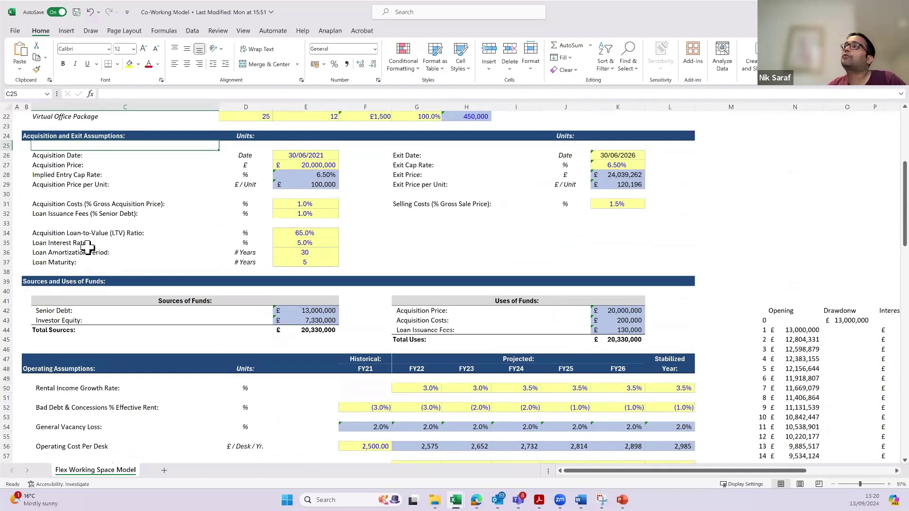
Trace the Implied Entry Cap Rate formula in E28 to the FY22 Adjusted Net Operating Income, leaving the formula as is.
click(329, 174)
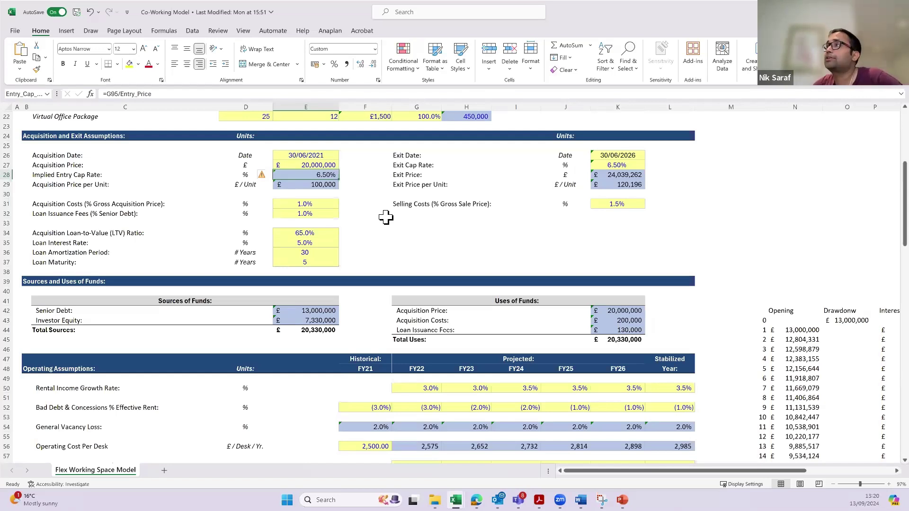
key(F2)
scroll(386, 217, down, 13)
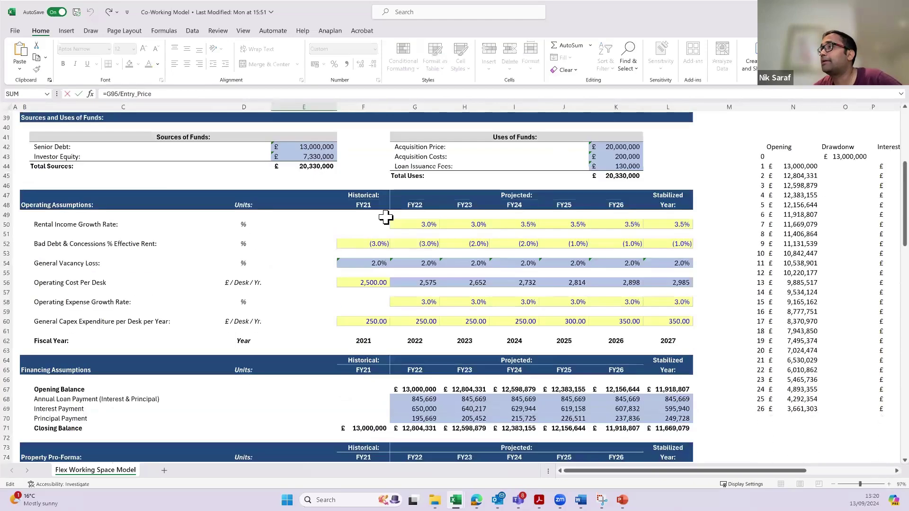
scroll(386, 217, down, 3)
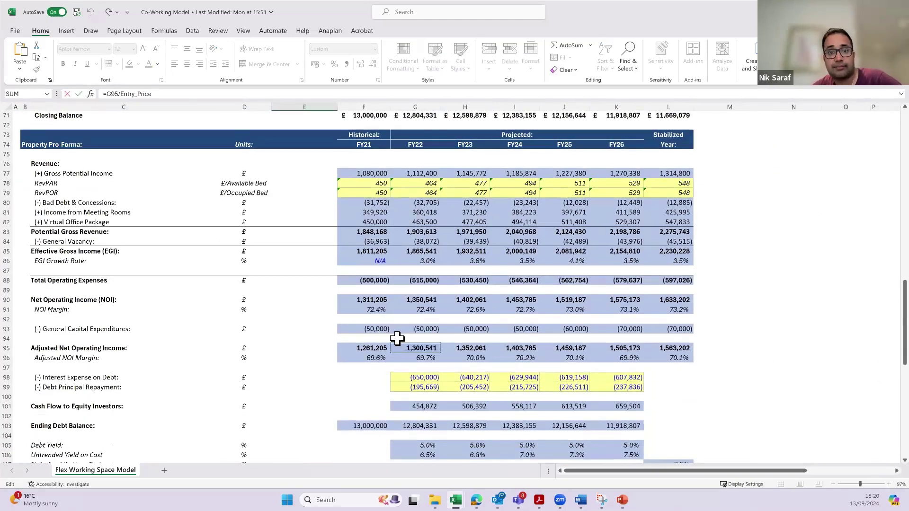
scroll(397, 338, up, 17)
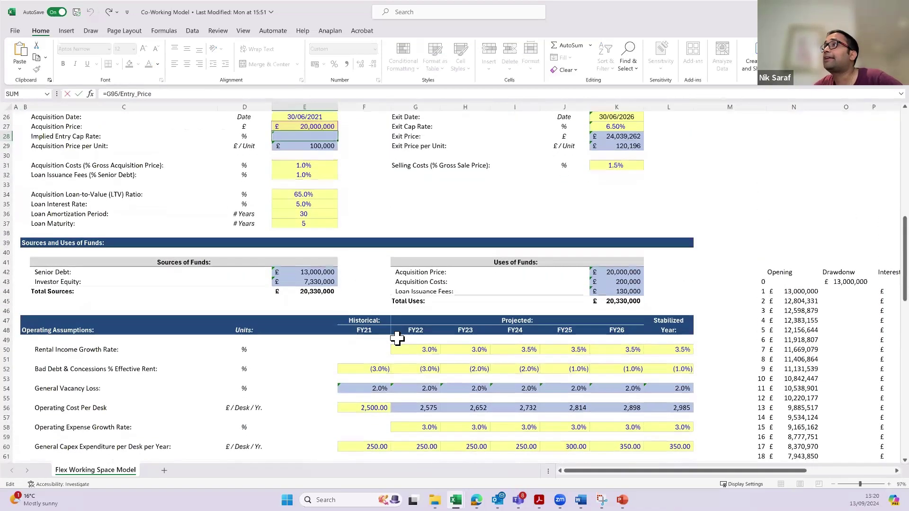
key(ctrl+Return)
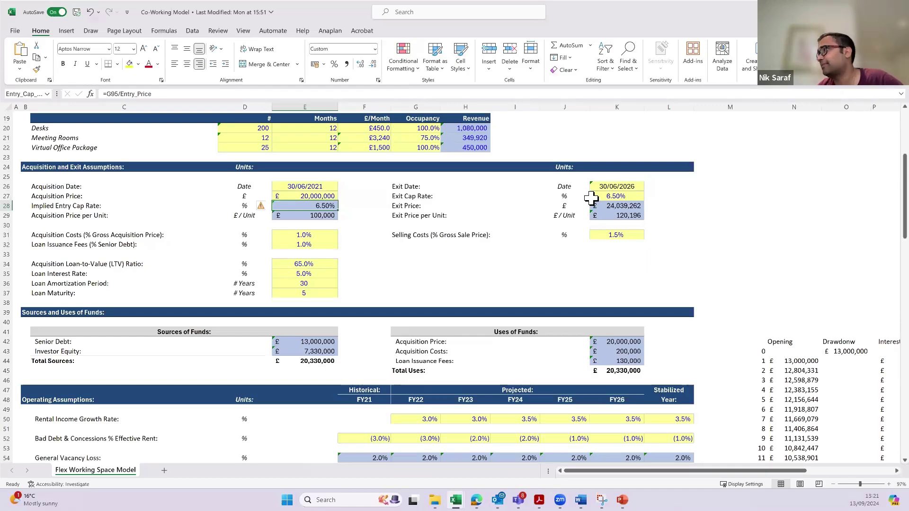
Bring the Operating Assumptions section into view to examine its growth, vacancy, cost and capex rows.
scroll(467, 260, down, 6)
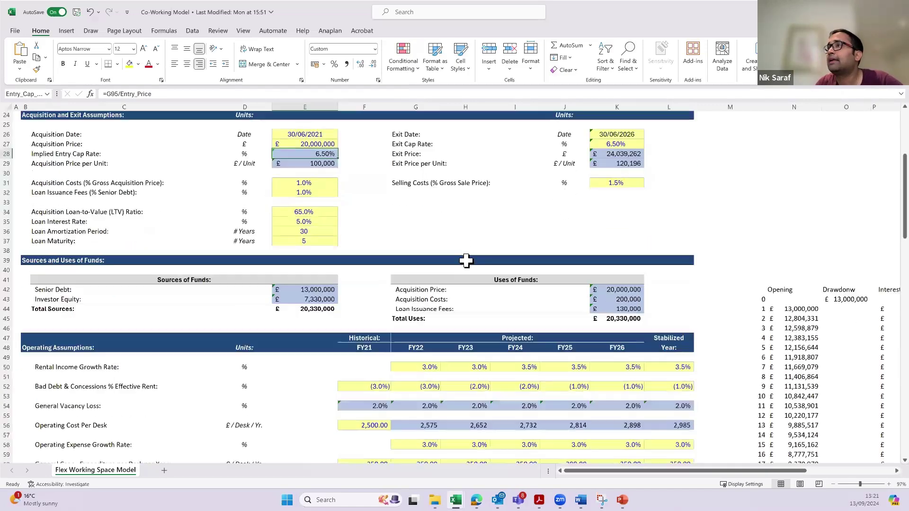
scroll(466, 260, down, 3)
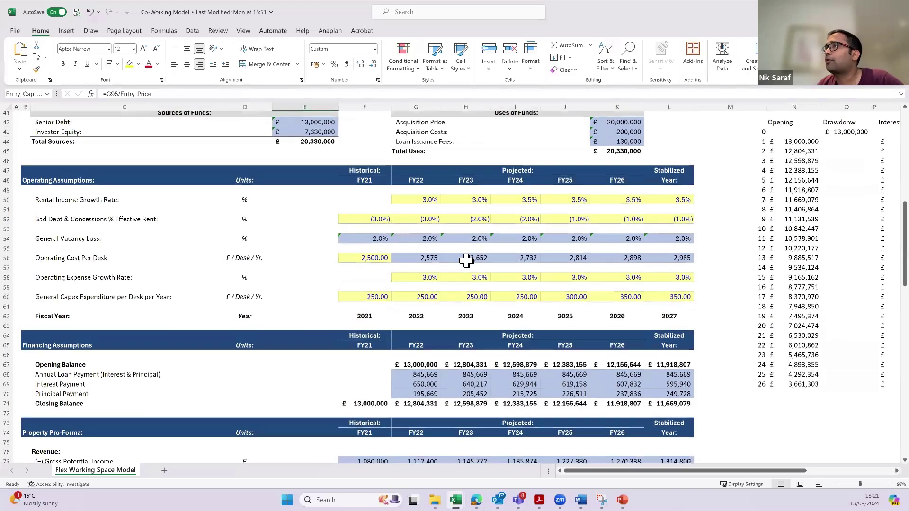
scroll(466, 260, up, 1)
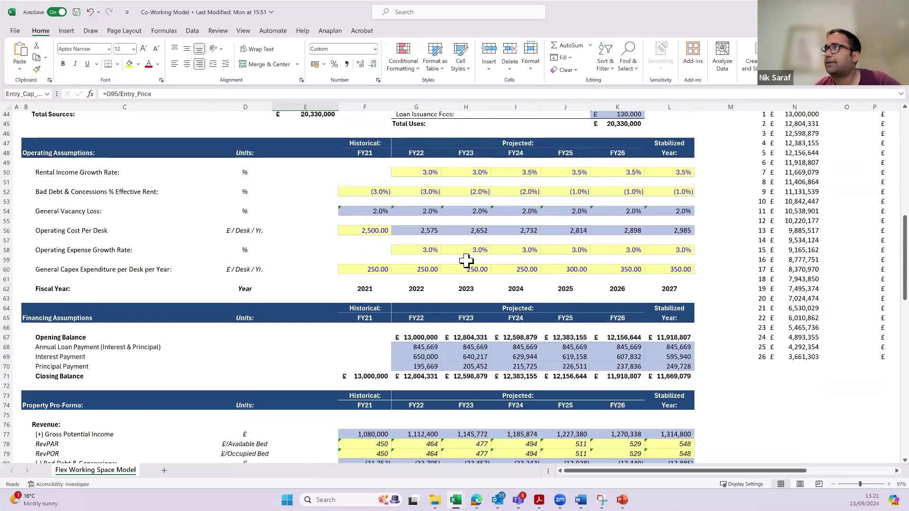
Highlight the Operating Assumptions section from its header down to the General Capex Expenditure row, B47:L60, for review.
scroll(466, 260, down, 1)
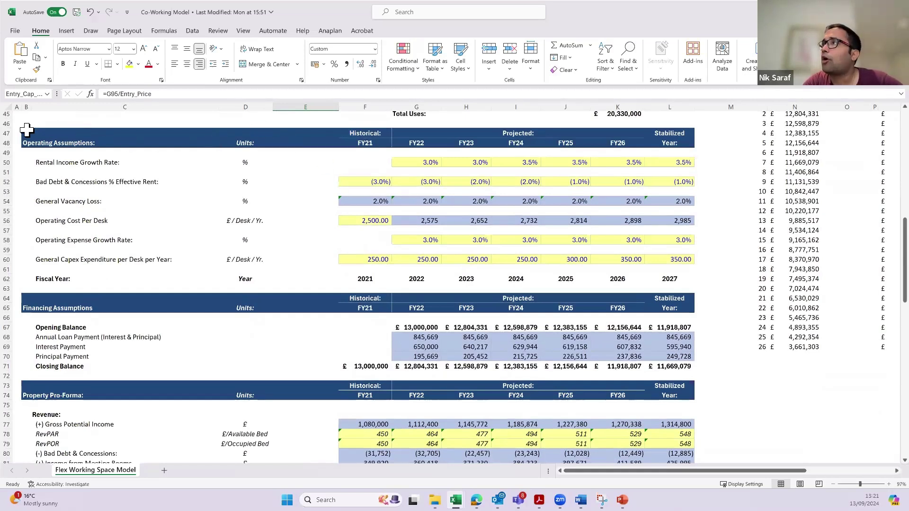
mouse_move(26, 133)
mouse_down()
mouse_move(294, 256)
mouse_move(334, 261)
mouse_up()
drag(464, 284, 680, 261)
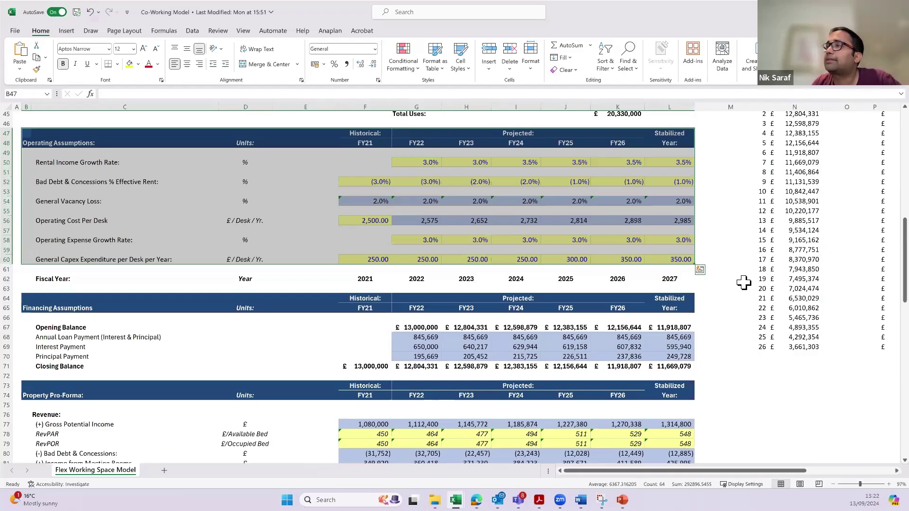
Trace the FY21 Gross Potential Income formula in F77 back to the Desks revenue in the Rent Roll, leaving the formula as is.
scroll(743, 283, down, 5)
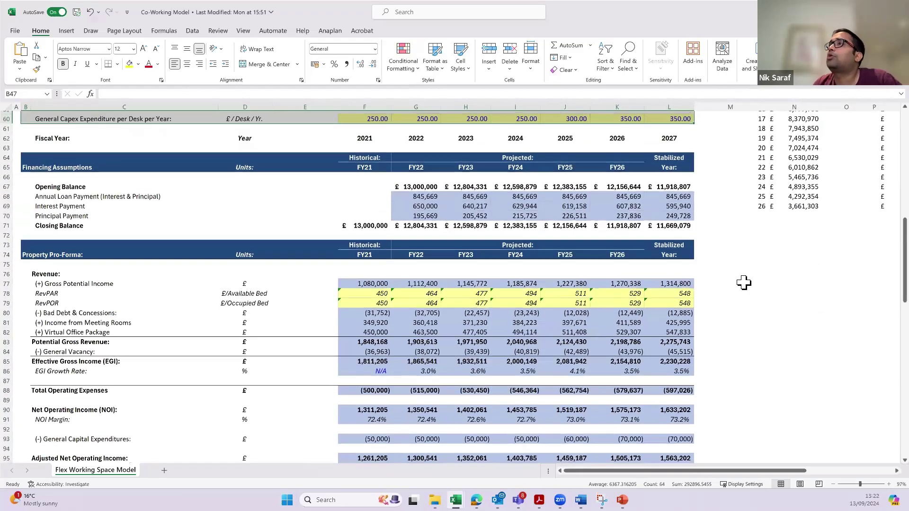
scroll(744, 283, down, 3)
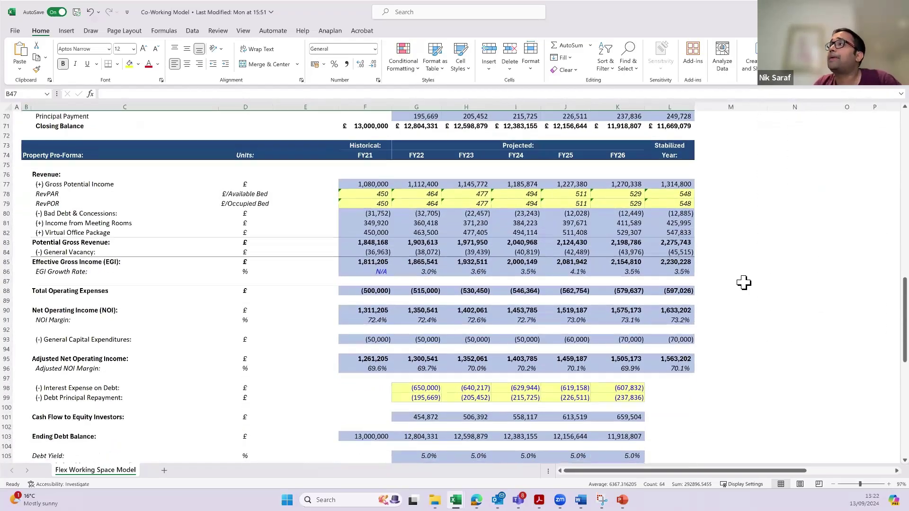
scroll(568, 132, down, 1)
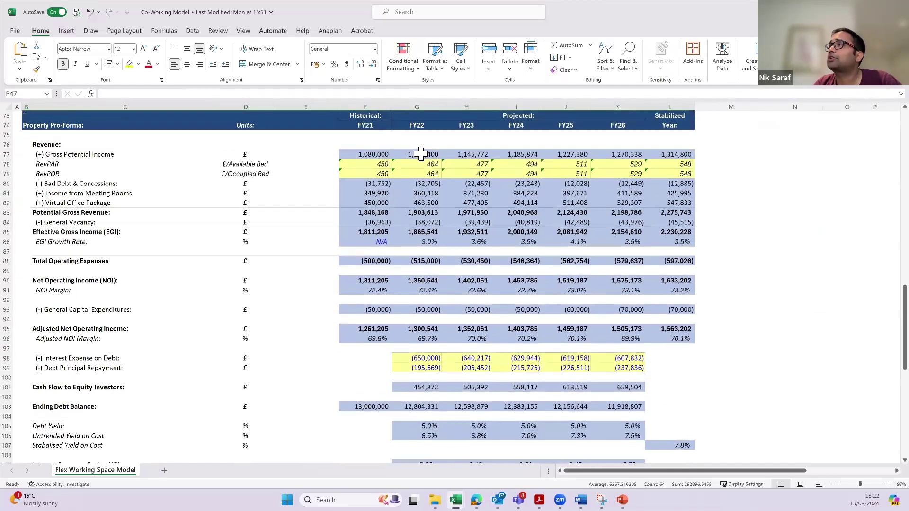
click(371, 164)
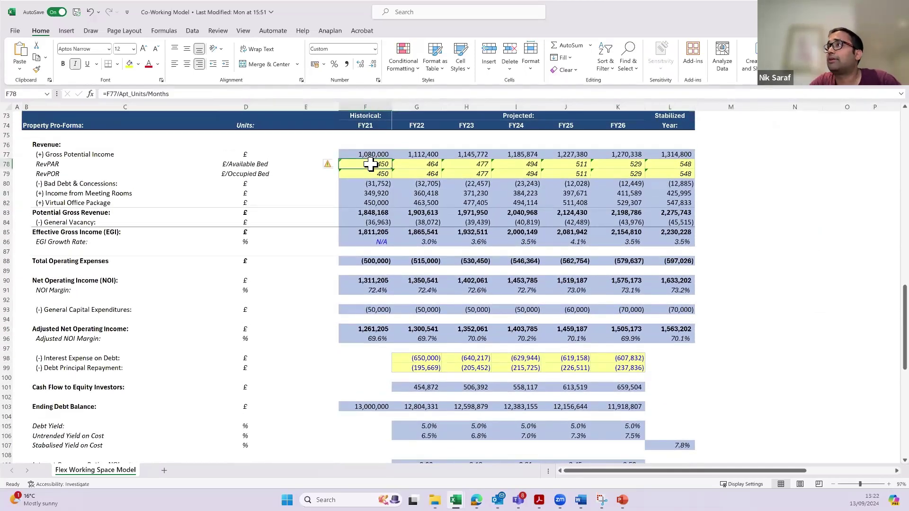
key(Up)
key(F2)
scroll(542, 200, up, 3)
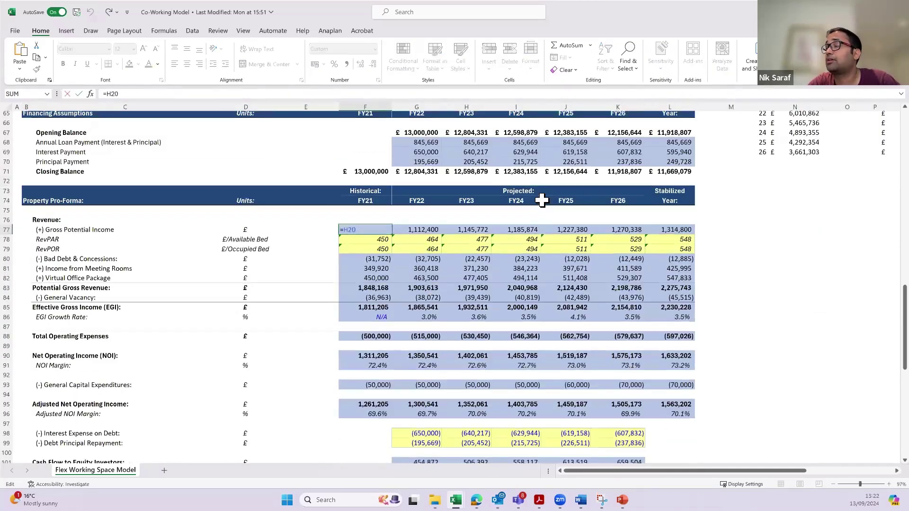
scroll(540, 198, up, 17)
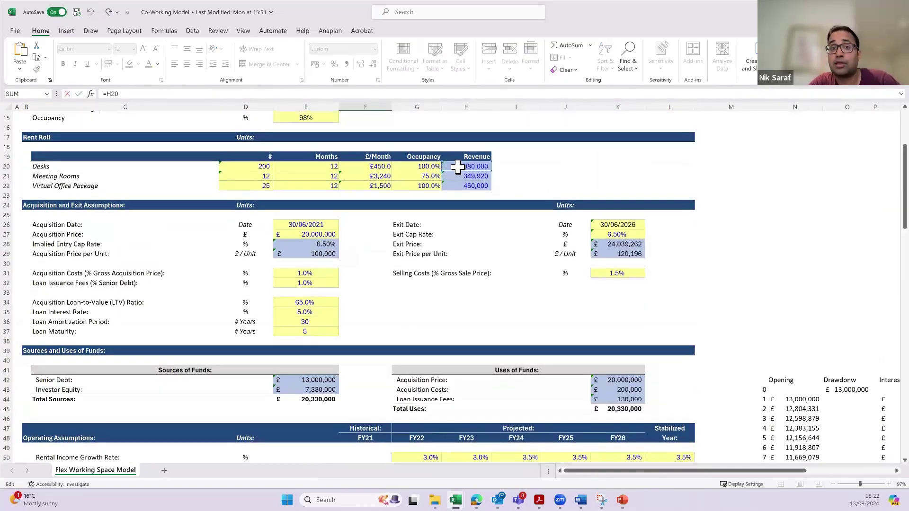
key(Escape)
Trace the FY22 Gross Potential Income formula in G77 to the Rental Income Growth Rate in G50, leaving the formula as is.
scroll(457, 234, down, 14)
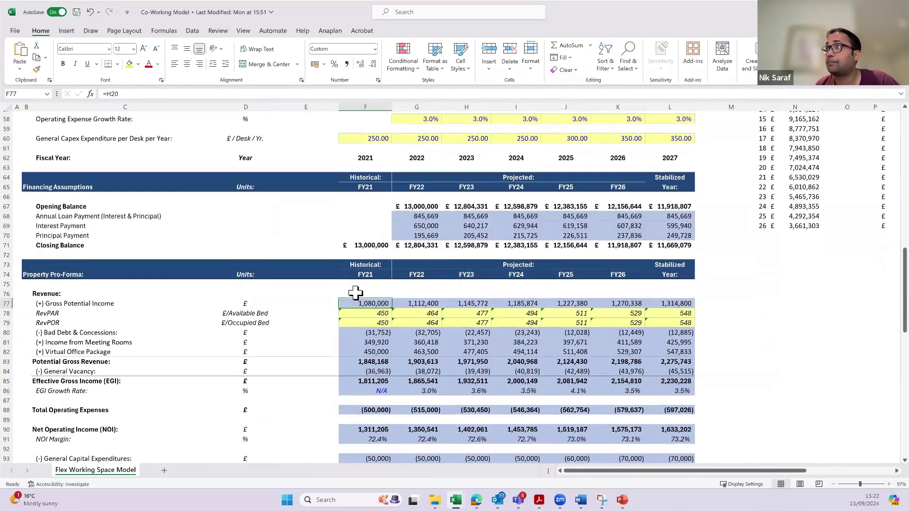
key(Right)
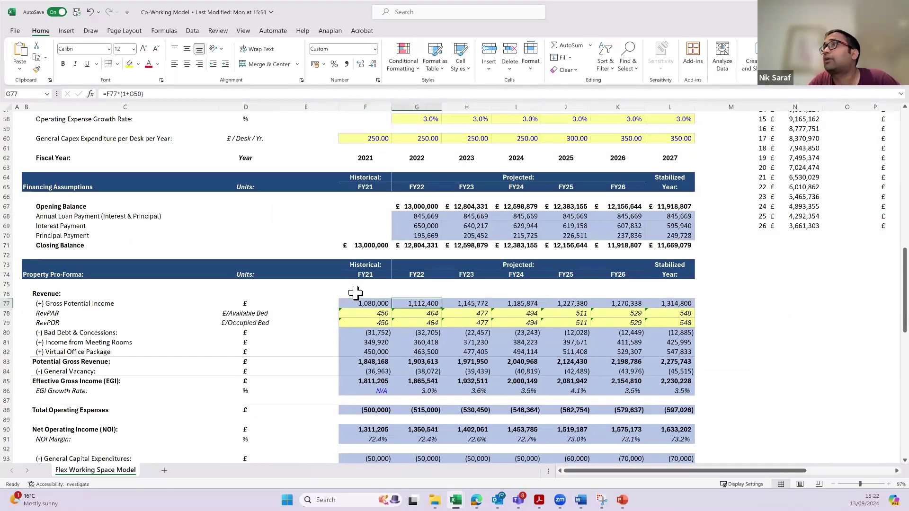
key(F2)
scroll(355, 292, up, 4)
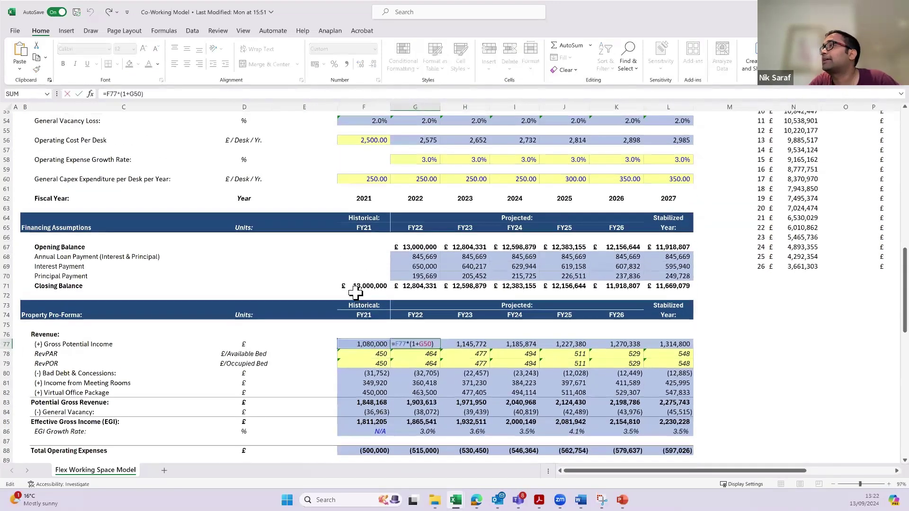
key(Escape)
scroll(112, 142, down, 1)
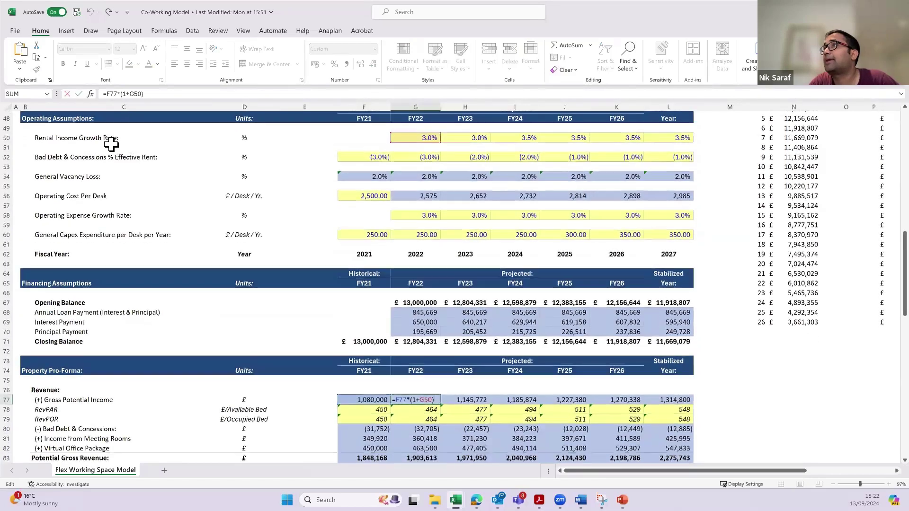
scroll(179, 197, down, 1)
scroll(178, 197, down, 1)
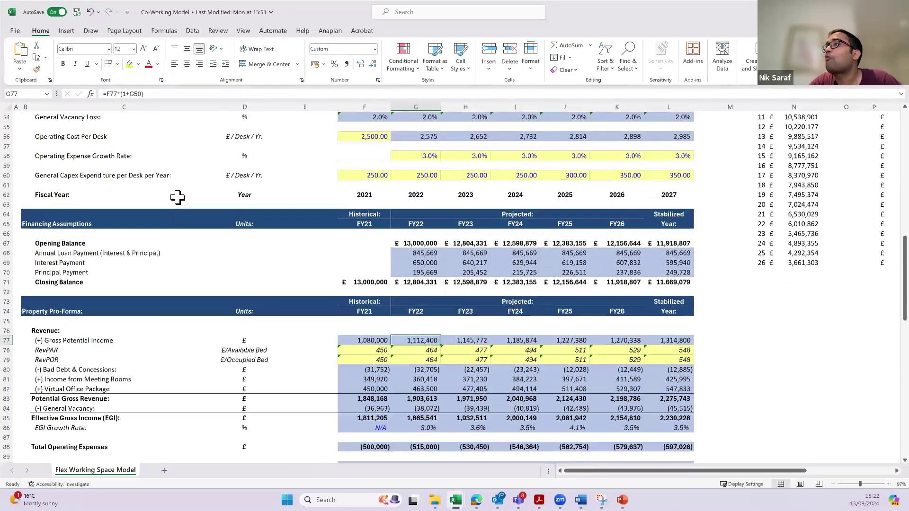
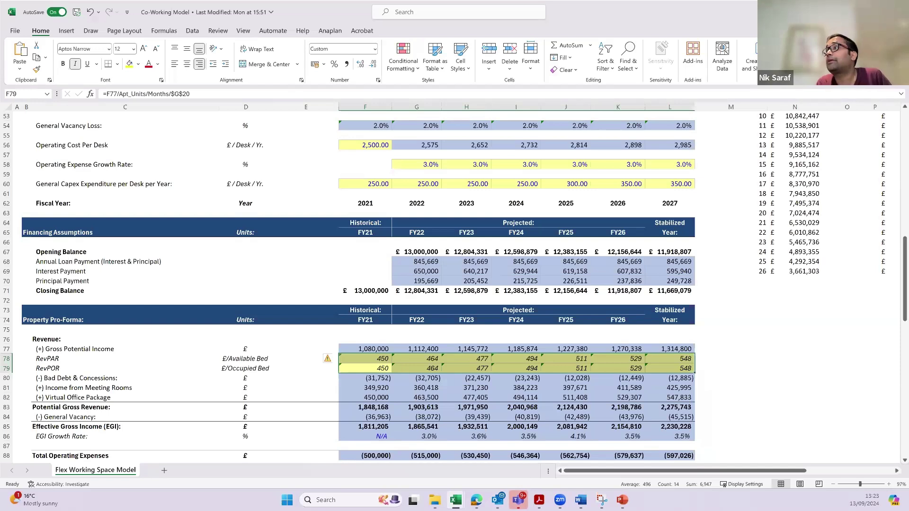
Highlight the RevPAR and RevPOR rows from FY21 through the stabilized year and look back over the assumptions above them.
drag(365, 358, 731, 368)
key(shift+Left)
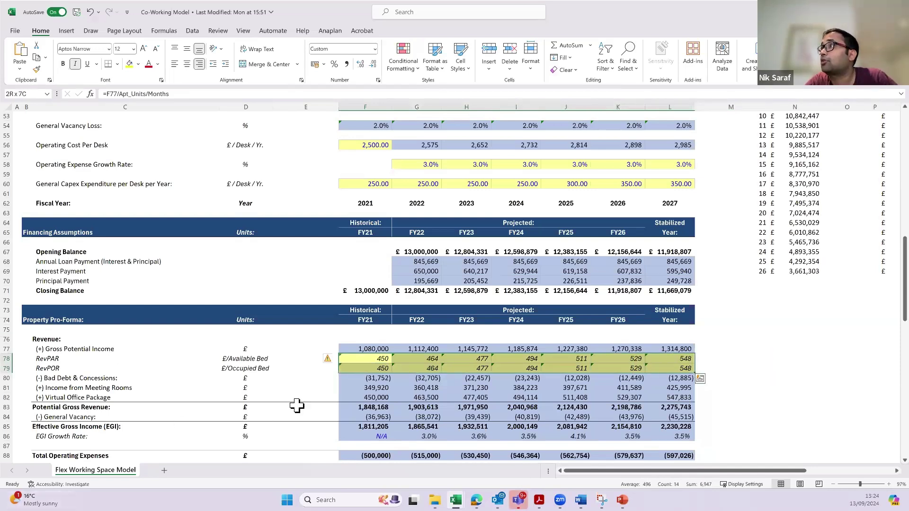
scroll(409, 273, up, 10)
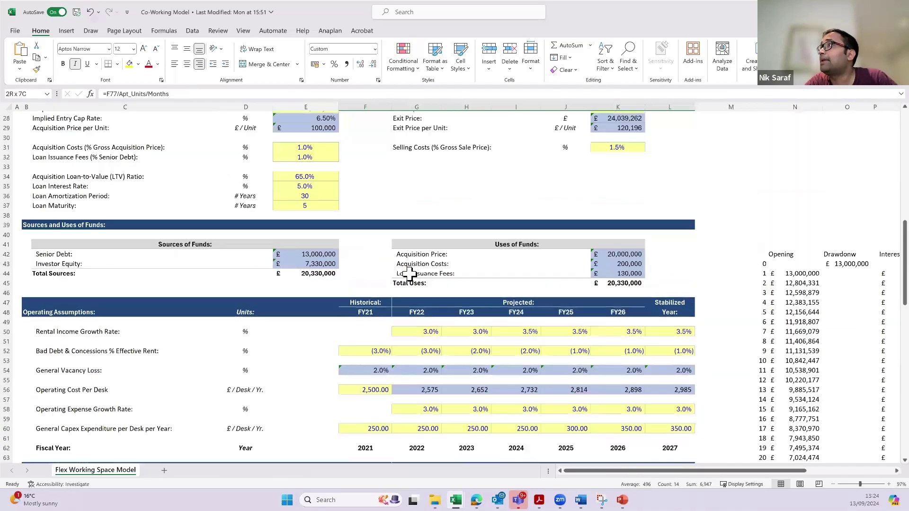
scroll(410, 273, down, 2)
scroll(483, 258, up, 2)
scroll(555, 246, up, 1)
scroll(539, 294, down, 1)
scroll(426, 305, up, 2)
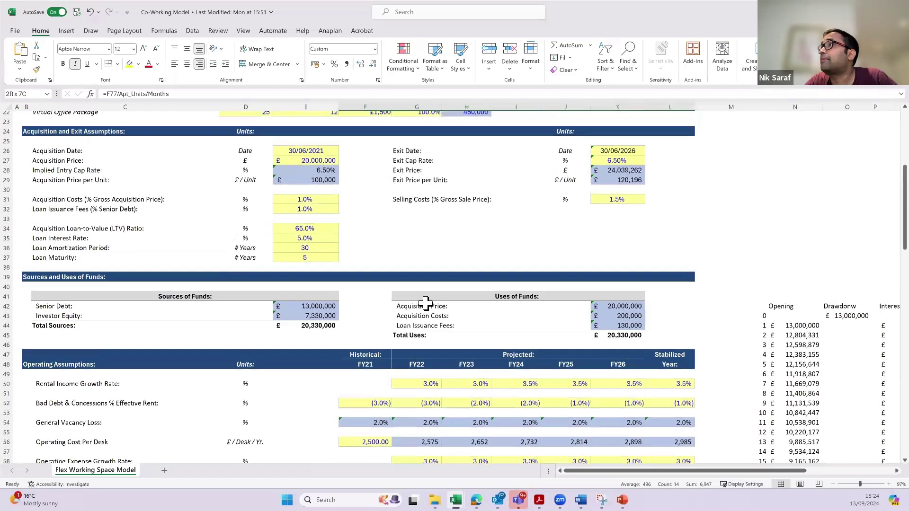
Try a 50% property Occupancy in E15, check the General Vacancy Loss and pro-forma rows, and undo the change.
scroll(426, 304, up, 5)
scroll(294, 185, down, 1)
click(301, 187)
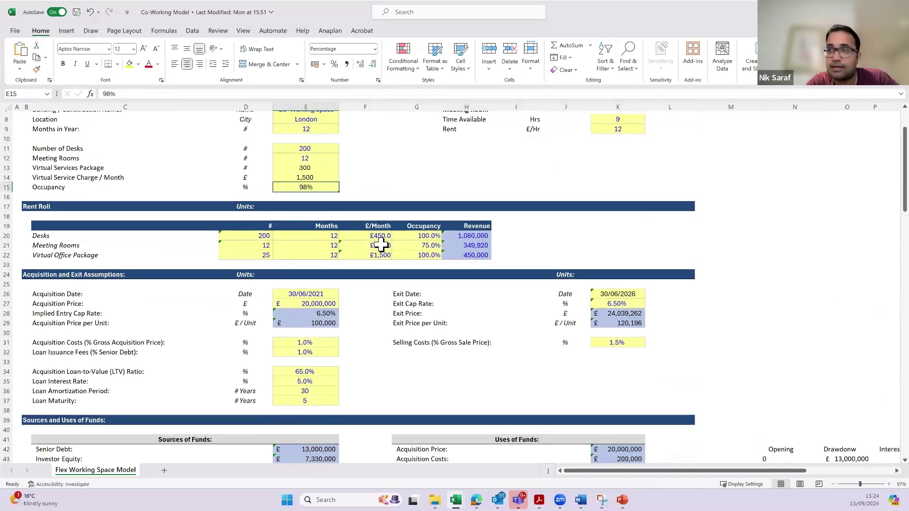
text(50)
key(Return)
scroll(381, 245, down, 11)
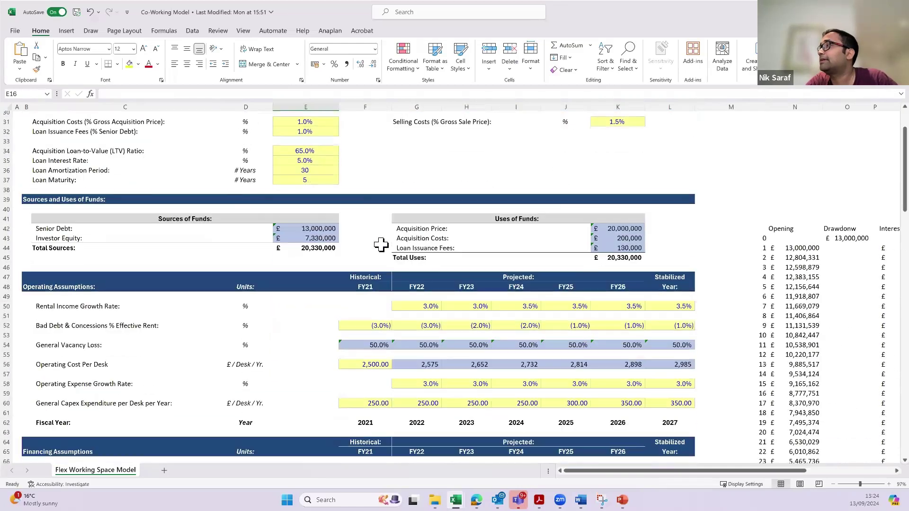
scroll(381, 245, down, 1)
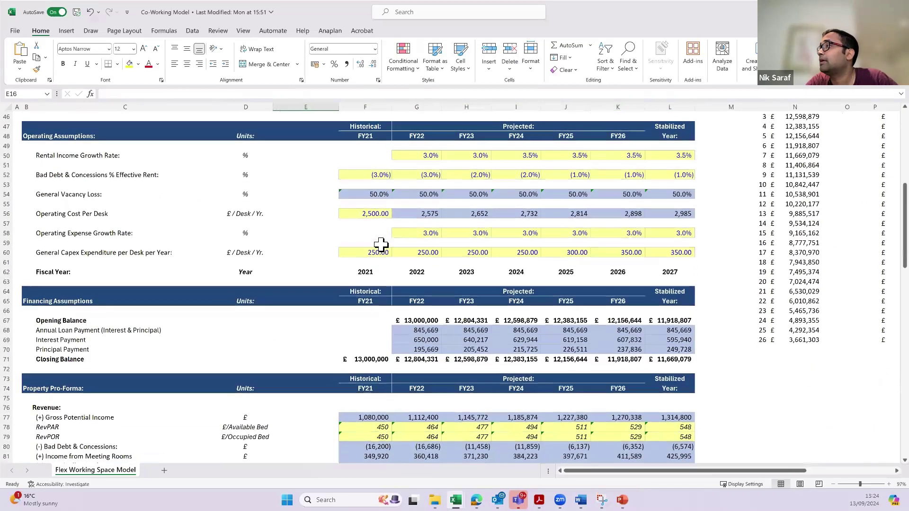
key(ctrl+z)
Inspect the FY21 RevPOR formula in F79 and trace its occupancy reference to the Rent Roll.
scroll(381, 245, down, 15)
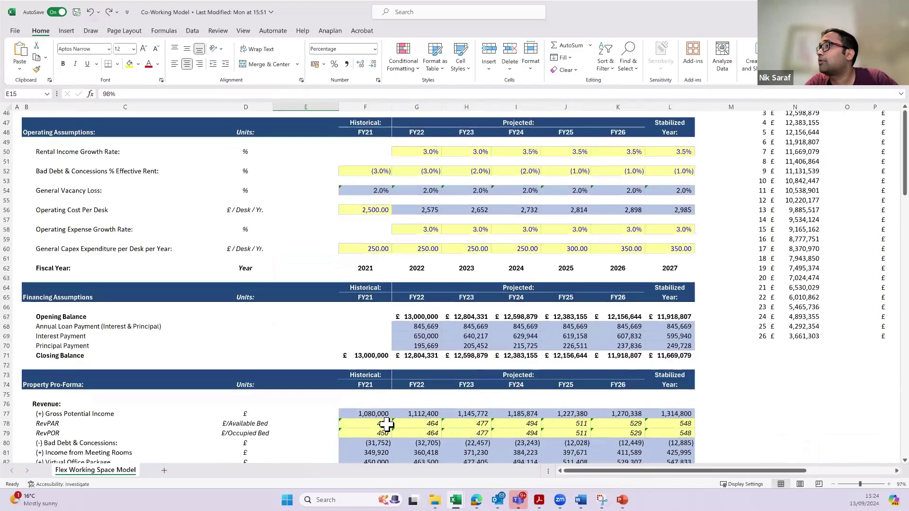
click(384, 429)
scroll(381, 412, down, 1)
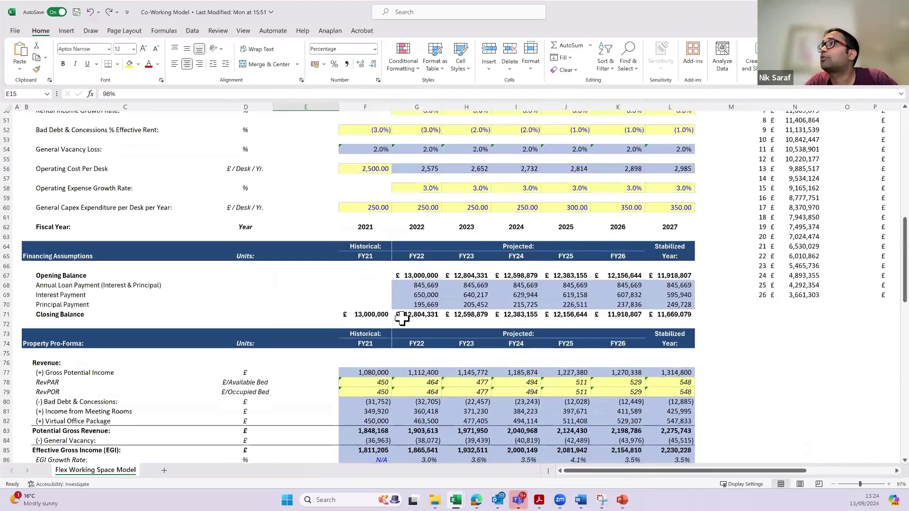
key(F2)
key(Escape)
scroll(402, 319, up, 13)
scroll(422, 219, down, 10)
scroll(426, 199, up, 9)
Set the Desks occupancy in the Rent Roll to 80%.
click(416, 155)
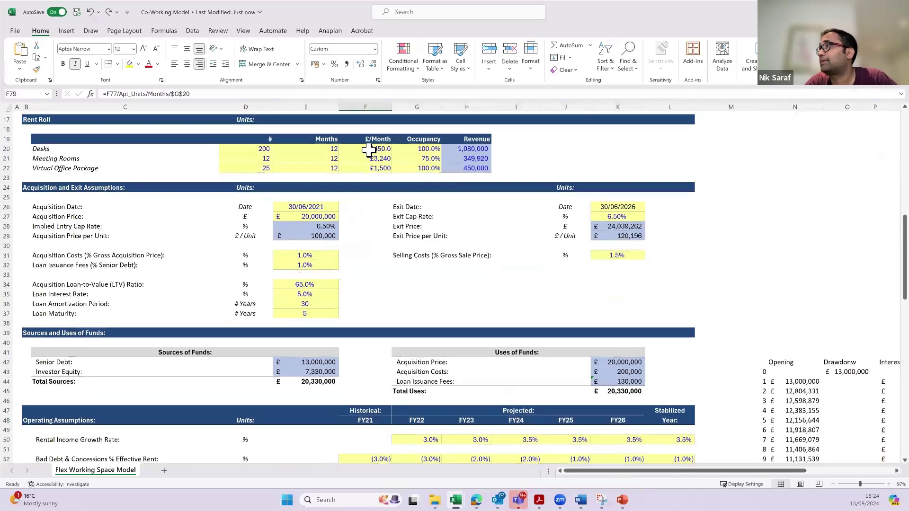
scroll(386, 189, up, 1)
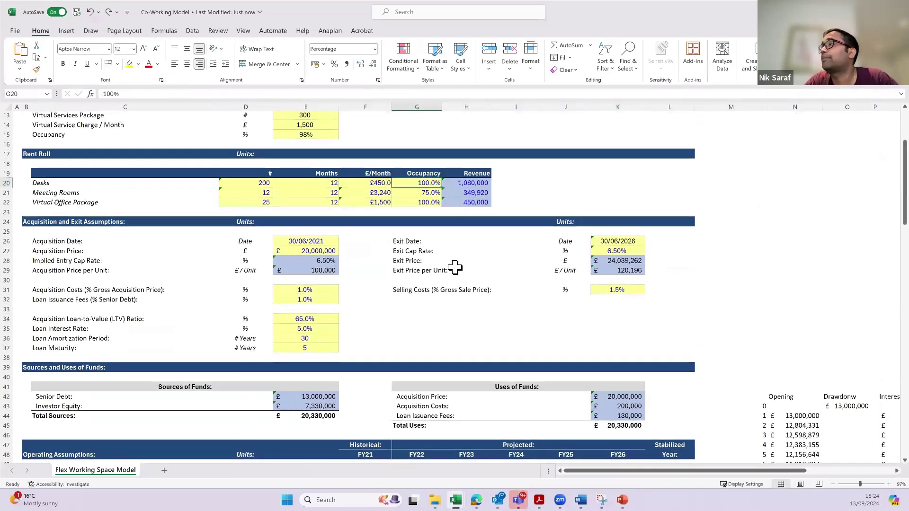
scroll(456, 266, down, 1)
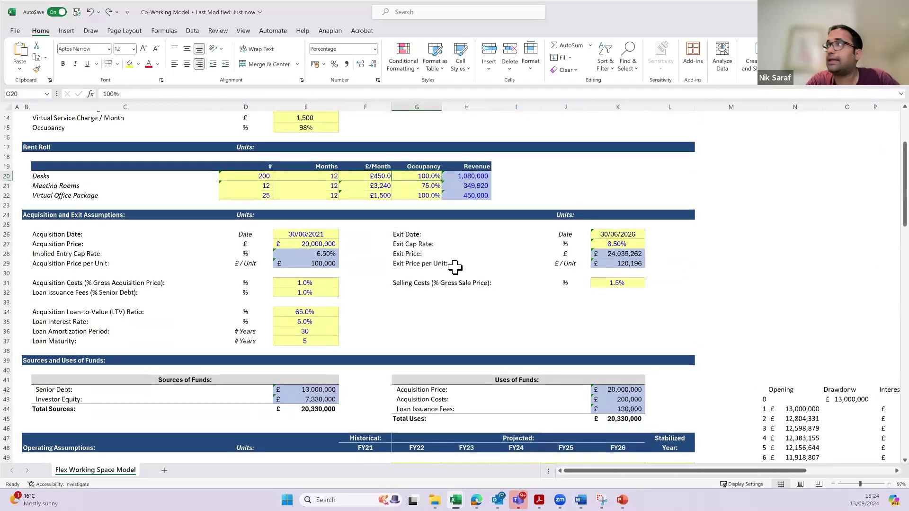
key(Down)
Compare the FY21 RevPAR and RevPOR formulas and values in the pro-forma against the Desks row of the Rent Roll.
scroll(456, 267, down, 7)
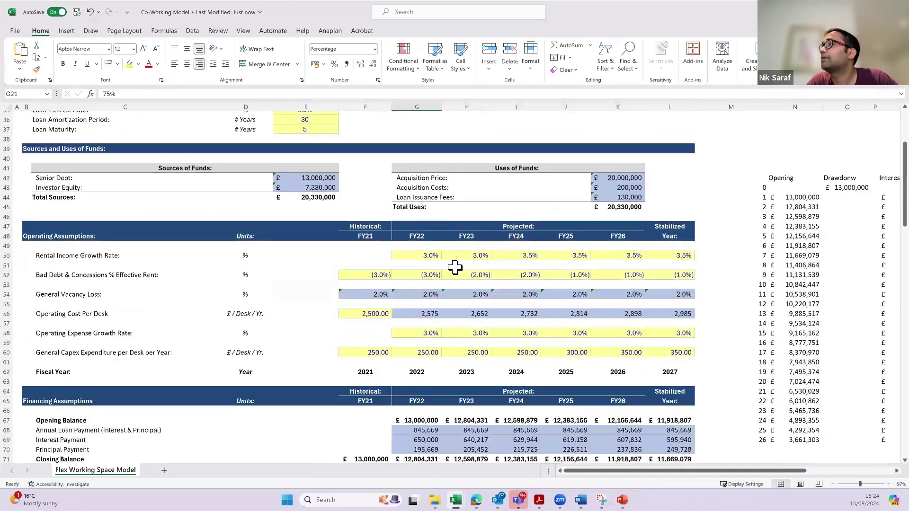
scroll(455, 268, down, 5)
click(363, 368)
key(Down)
key(Up)
key(Down)
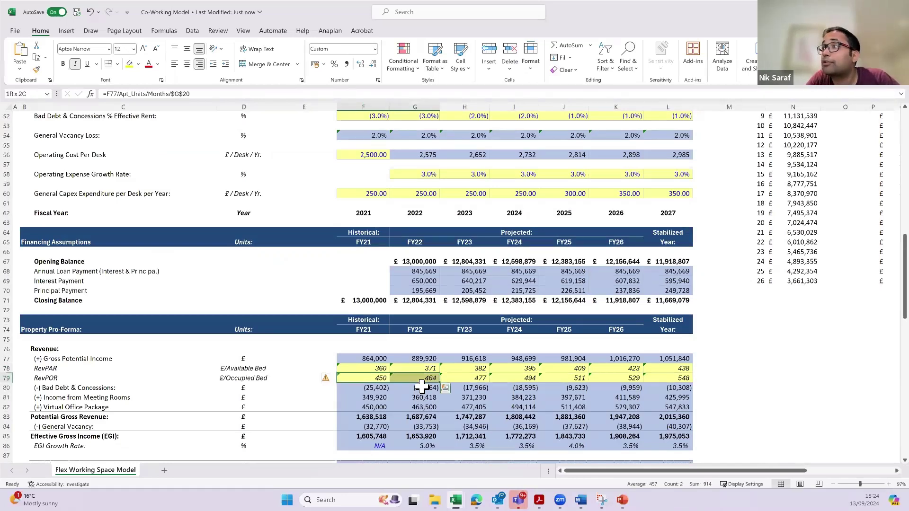
scroll(391, 242, up, 14)
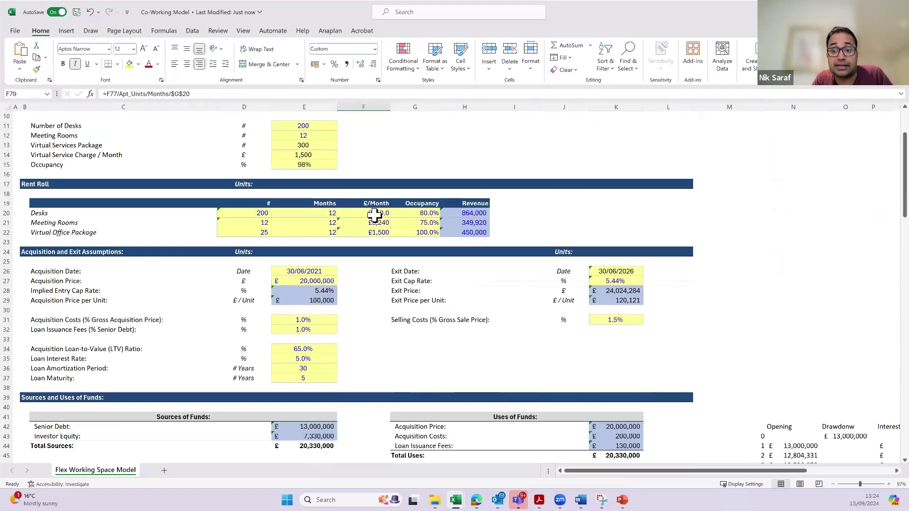
scroll(374, 215, down, 14)
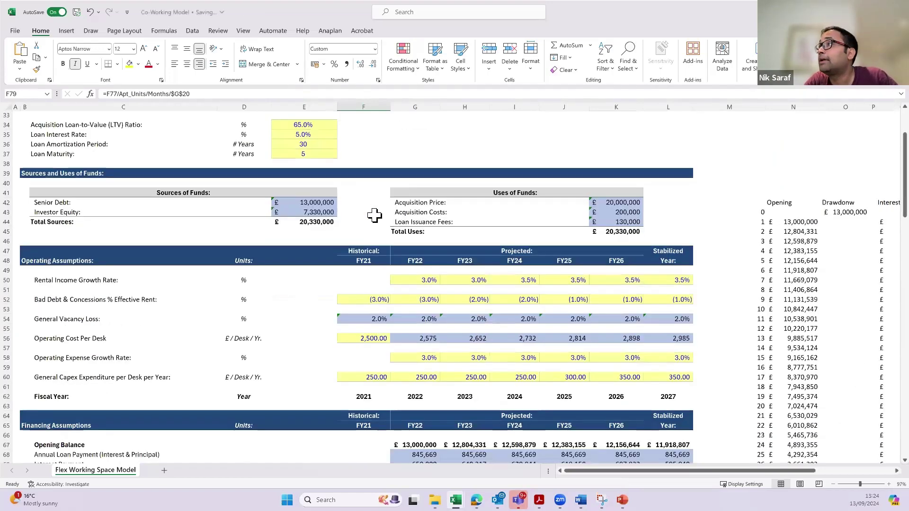
key(Up)
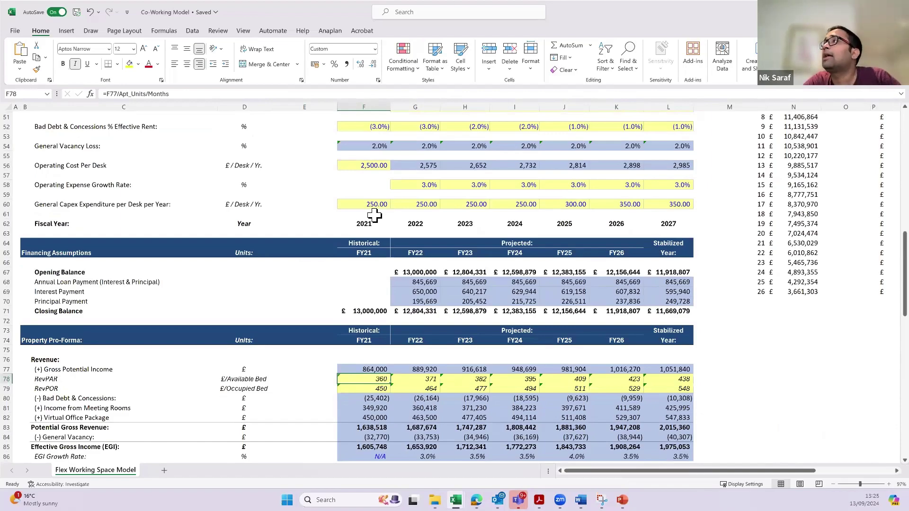
Set the Desks occupancy in the Rent Roll back to 100%.
scroll(374, 216, up, 10)
scroll(387, 210, up, 5)
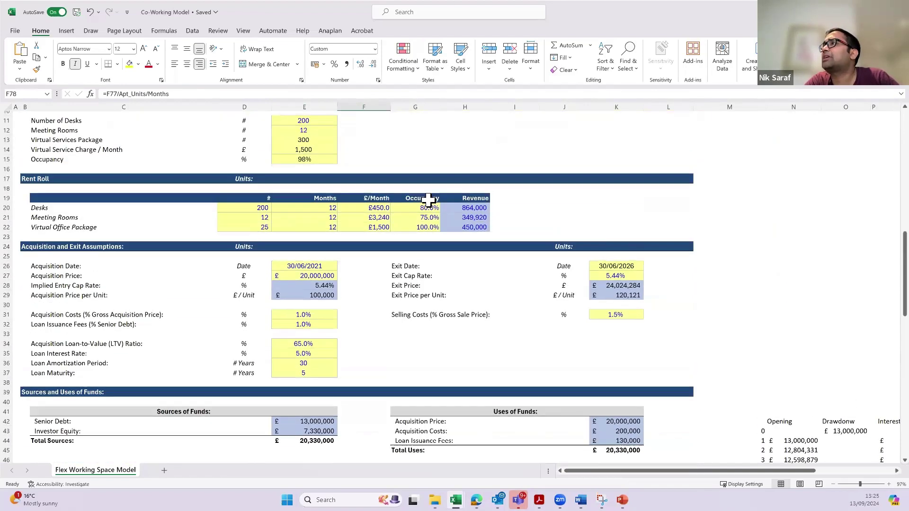
click(428, 226)
key(Down)
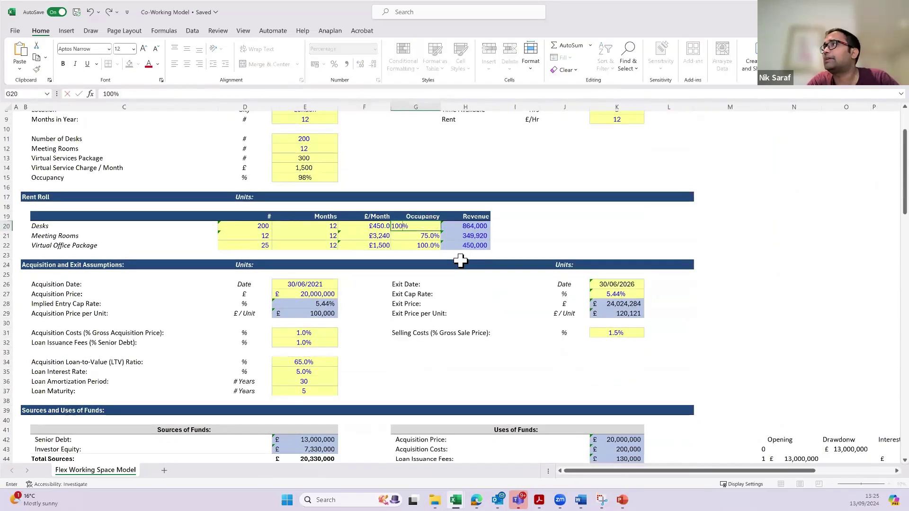
Inspect the FY21 Bad Debt & Concessions formula in F80 and trace its percentage reference to the Operating Assumptions.
scroll(460, 260, down, 7)
scroll(460, 260, down, 10)
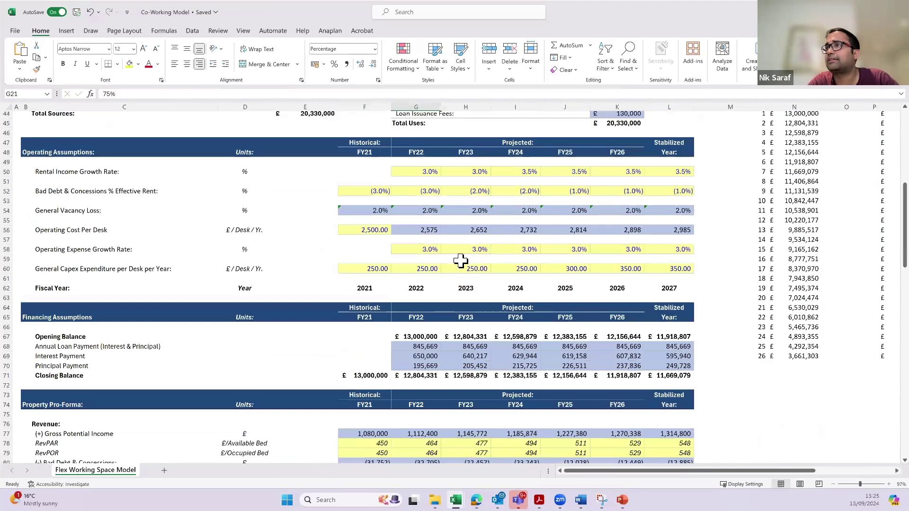
click(364, 282)
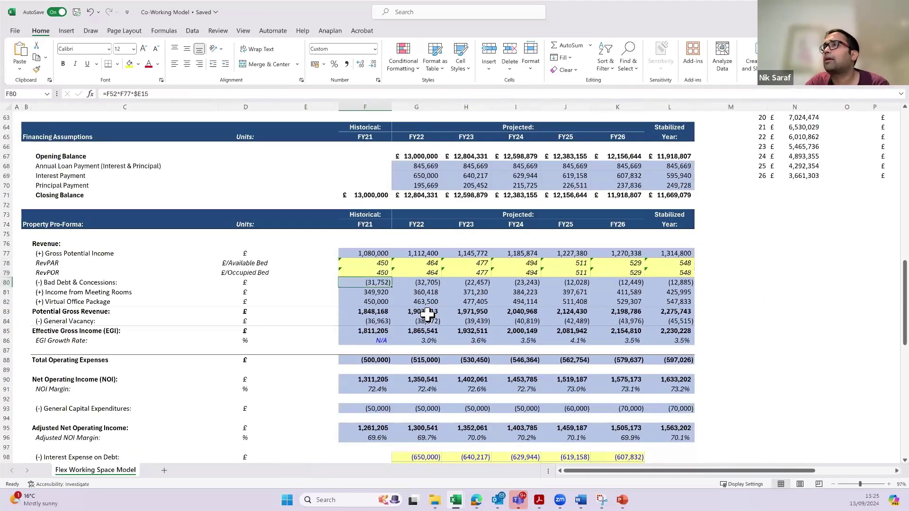
key(shift+Right)
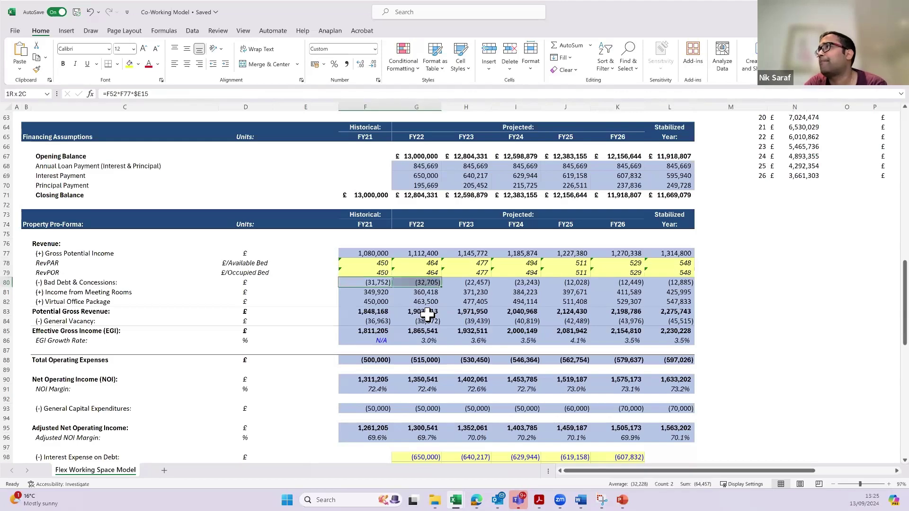
scroll(428, 314, up, 3)
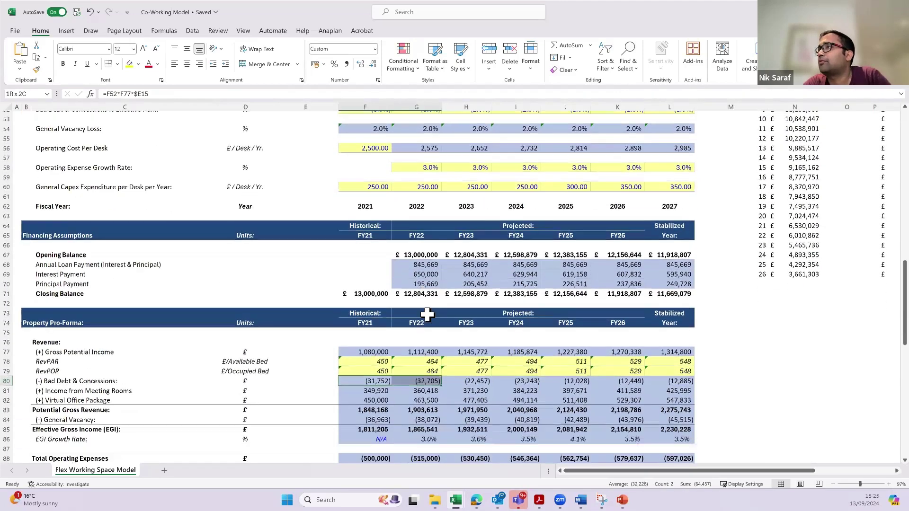
key(F2)
scroll(427, 314, up, 3)
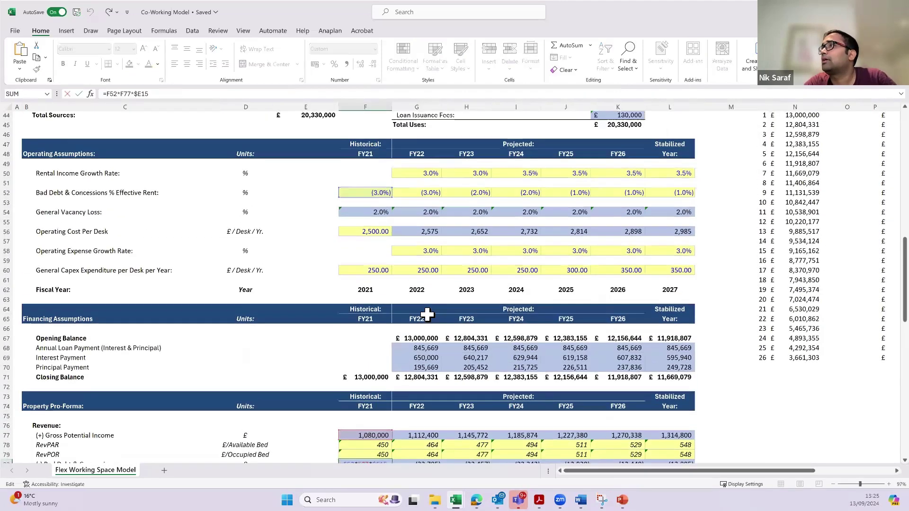
key(Return)
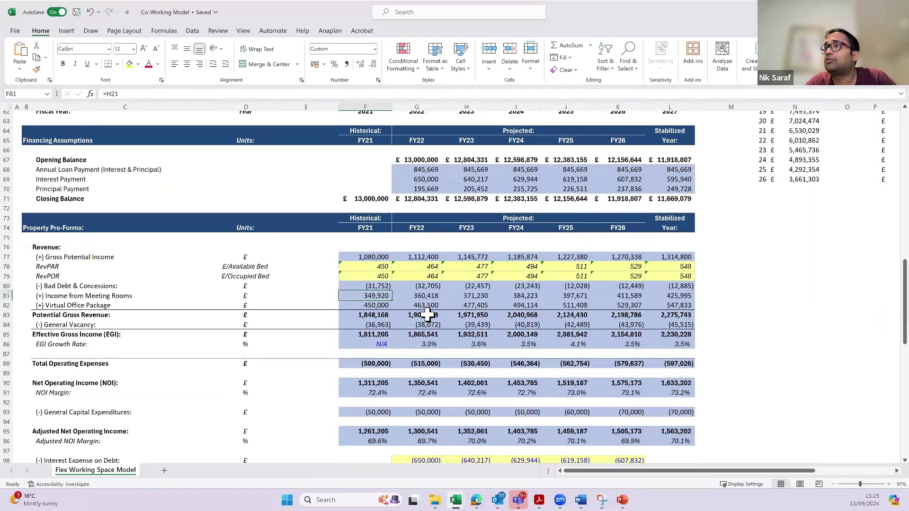
Trace the FY21 Income from Meeting Rooms and Virtual Office Package cells back to their Rent Roll revenue cells.
key(shift+Down)
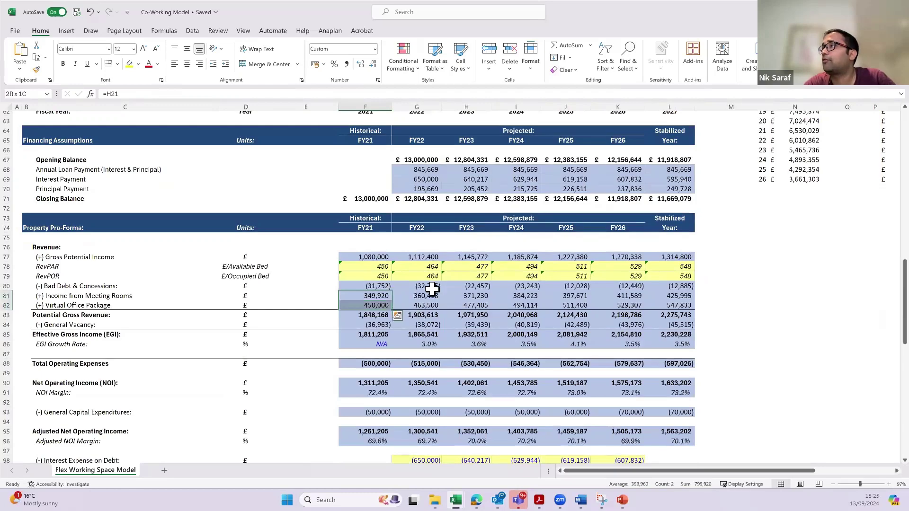
scroll(469, 300, up, 5)
scroll(469, 300, up, 14)
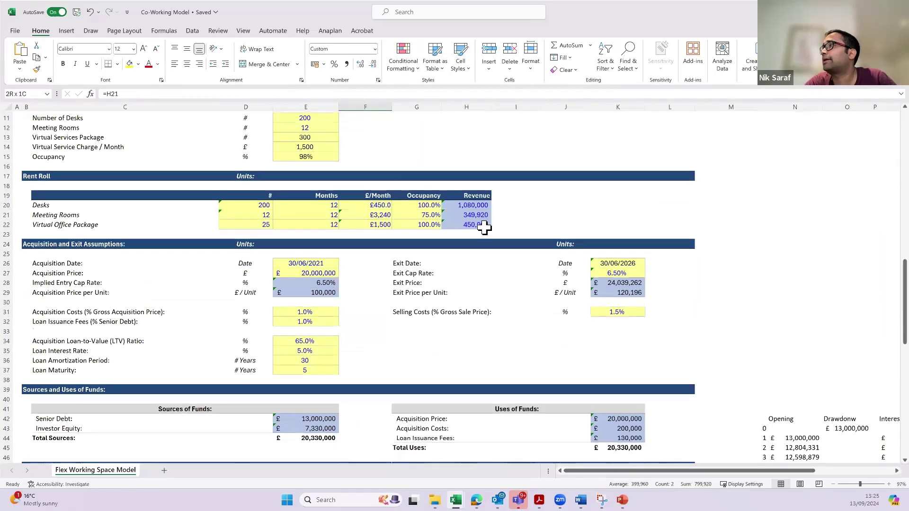
key(ctrl+bracketleft)
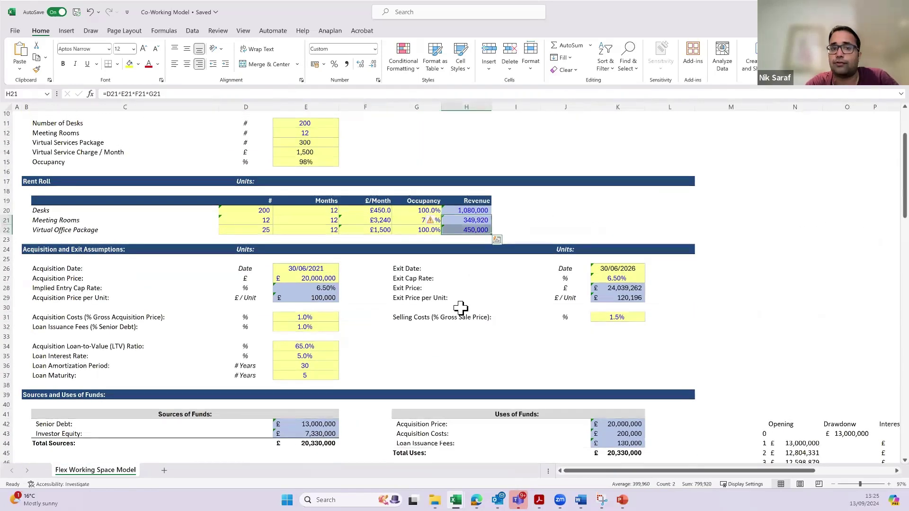
Review the Potential Gross Revenue row of the pro-forma from FY21 to FY25 and its SUM formula.
scroll(463, 308, down, 18)
scroll(434, 297, down, 2)
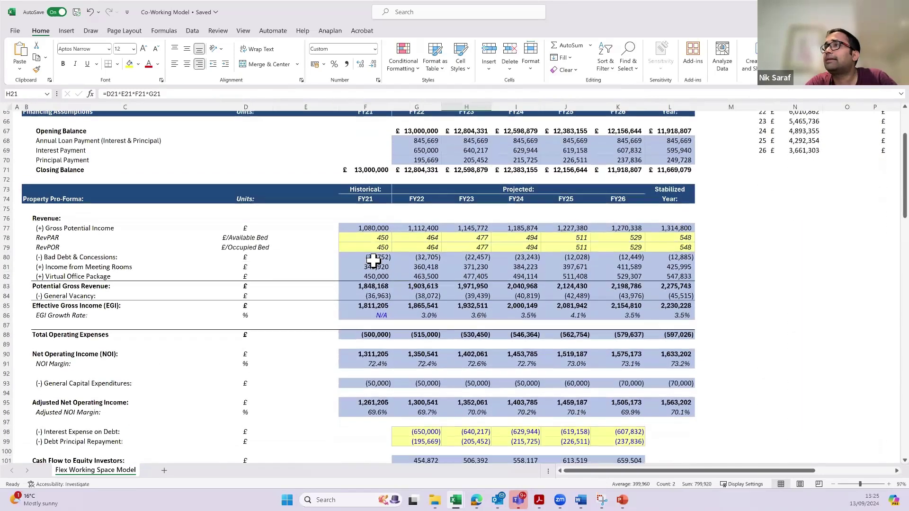
drag(374, 264, 400, 280)
key(shift+Right)
key(shift+Right)
key(shift+Right)
key(shift+Right)
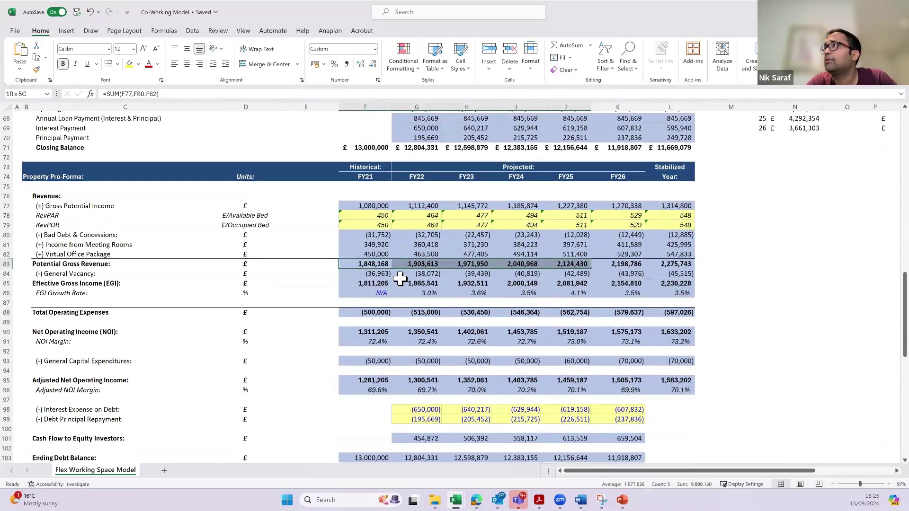
Inspect the FY21 General Vacancy formula in F84 and trace its reference to the General Vacancy Loss assumption.
key(Down)
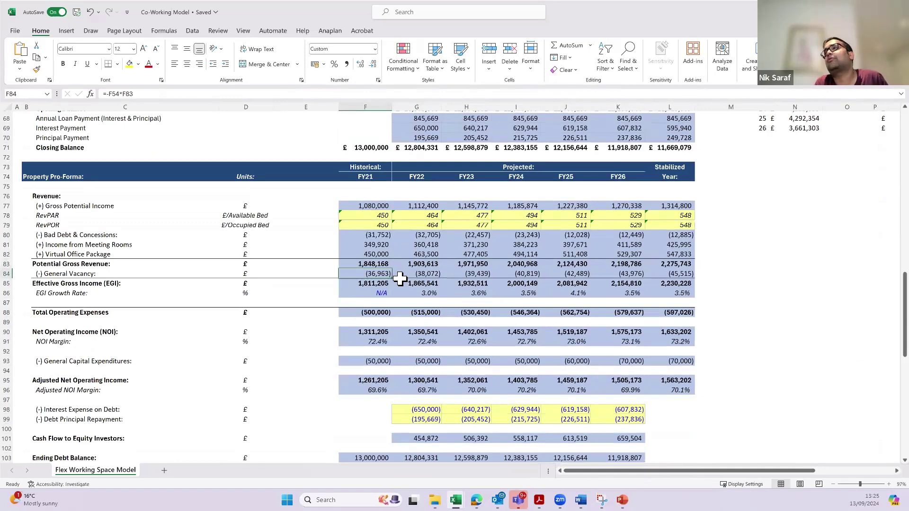
scroll(400, 280, up, 5)
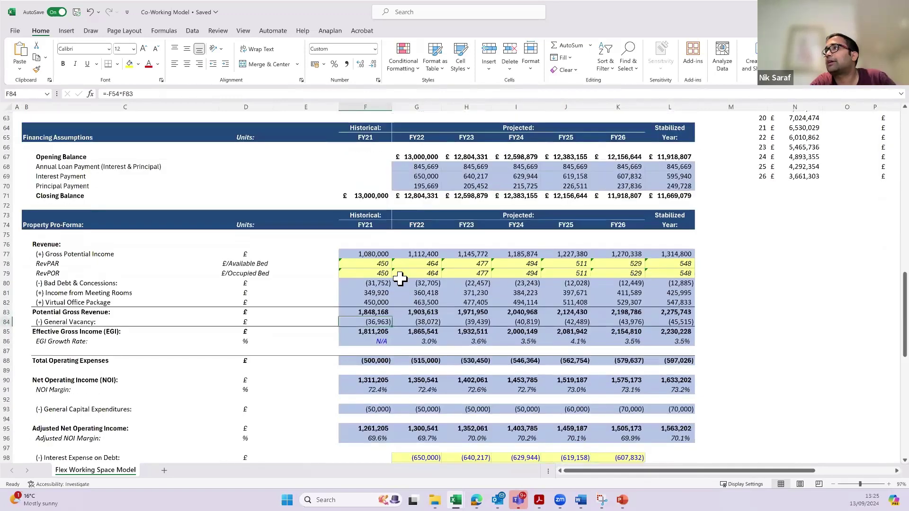
key(F2)
scroll(400, 280, up, 5)
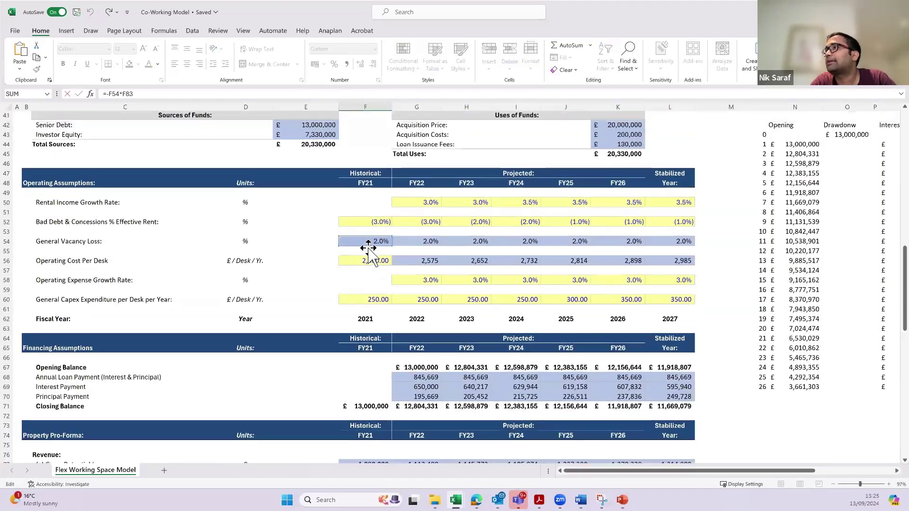
key(Escape)
scroll(381, 283, down, 2)
scroll(381, 283, down, 6)
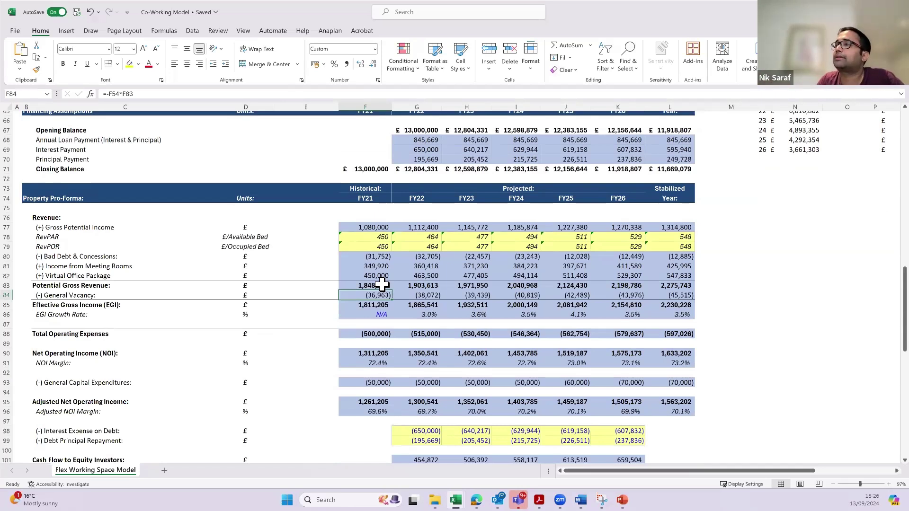
Inspect the FY21 Total Operating Expenses formula =-F56*Desks and trace it to the Operating Cost Per Desk assumption.
click(384, 345)
text(=-F56*Desks)
scroll(378, 284, up, 6)
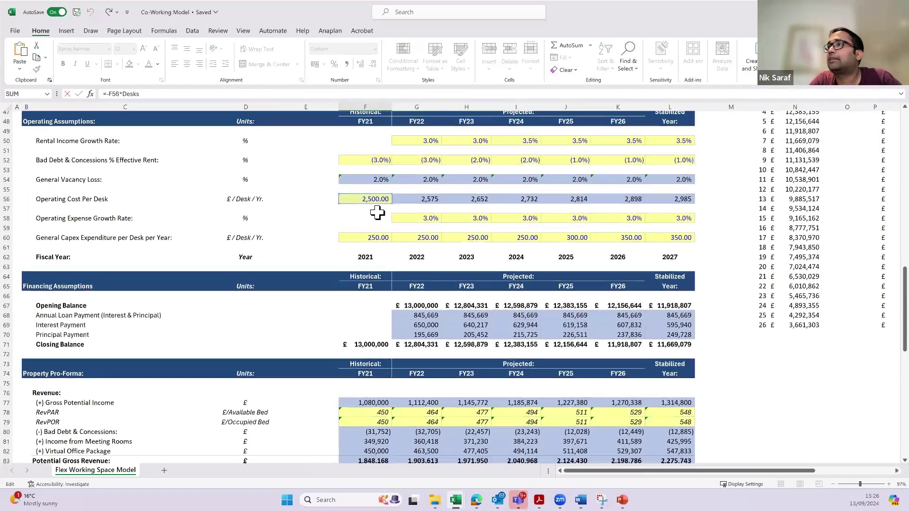
scroll(379, 237, down, 7)
key(ctrl+Return)
scroll(436, 335, down, 2)
Check the FY21 Net Operating Income formula, and trace the General Capital Expenditures formula in F93 to its per-desk assumption.
click(386, 282)
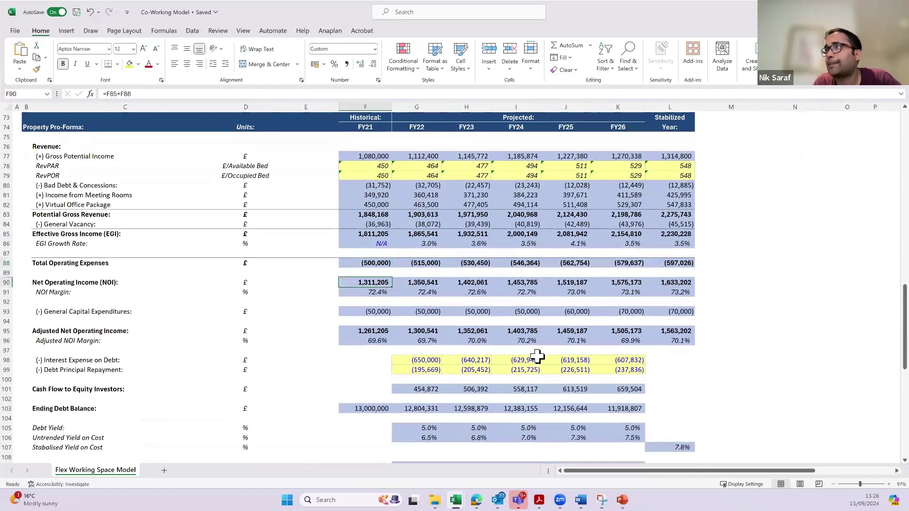
key(Down)
key(Down)
key(Down)
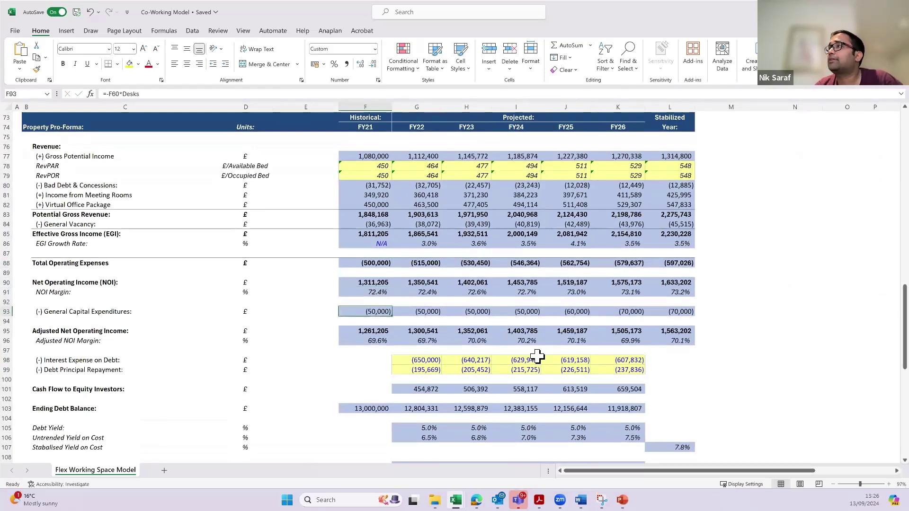
key(F2)
scroll(407, 176, up, 6)
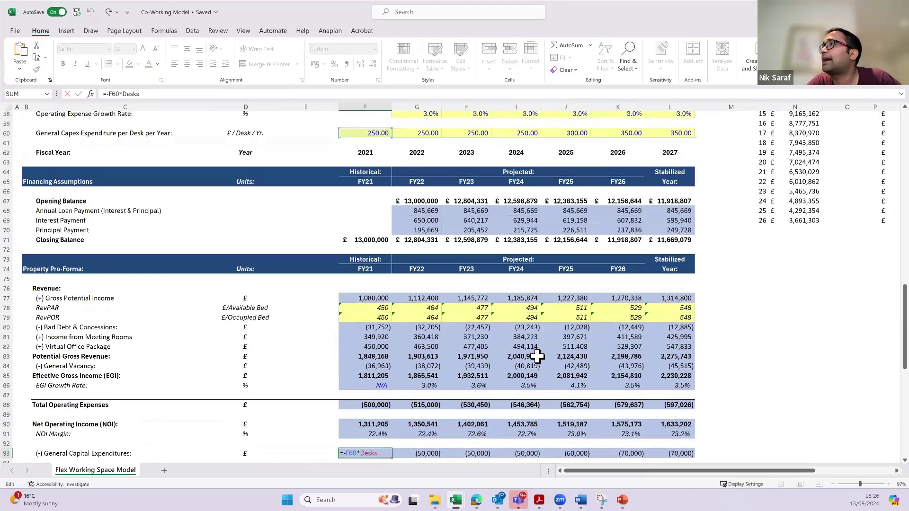
key(Escape)
scroll(435, 258, down, 7)
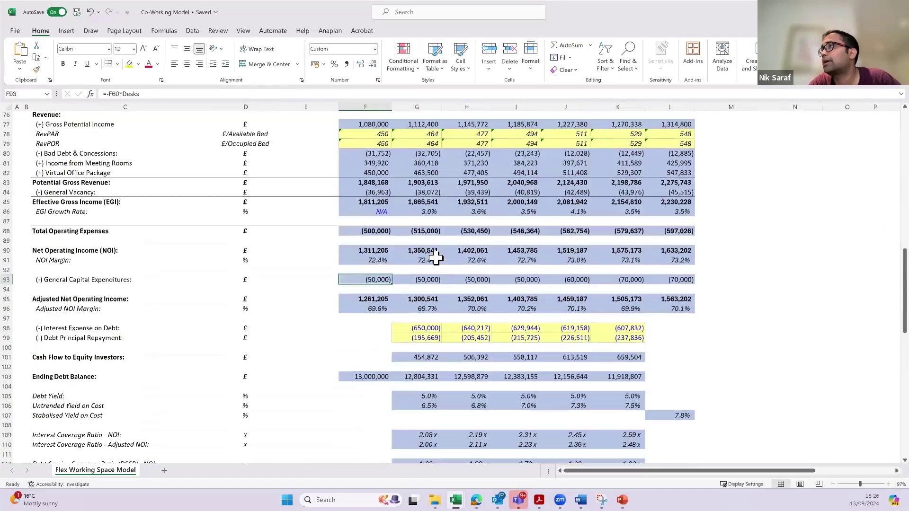
Review the Adjusted Net Operating Income formulas in row 95 from FY21 through the stabilized year.
key(Down)
key(Down)
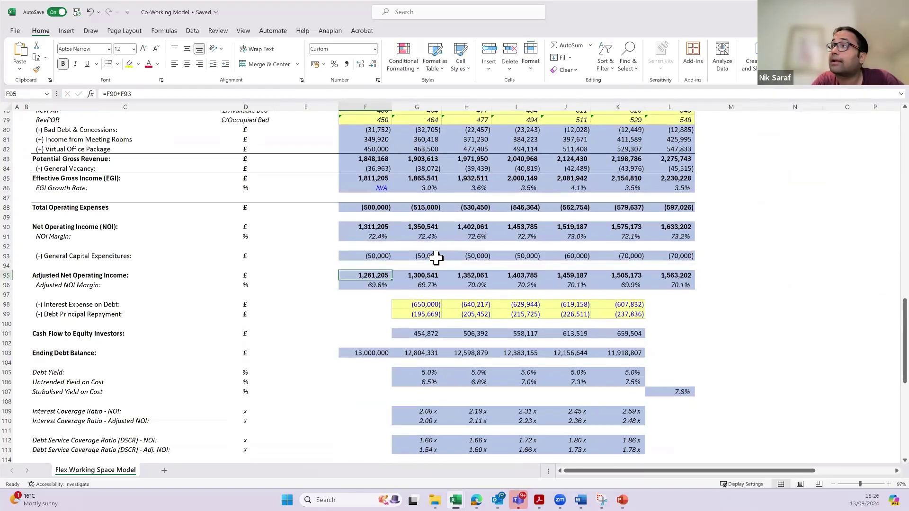
key(Right)
key(Right)
key(Right)
key(Right)
key(Right)
key(Right)
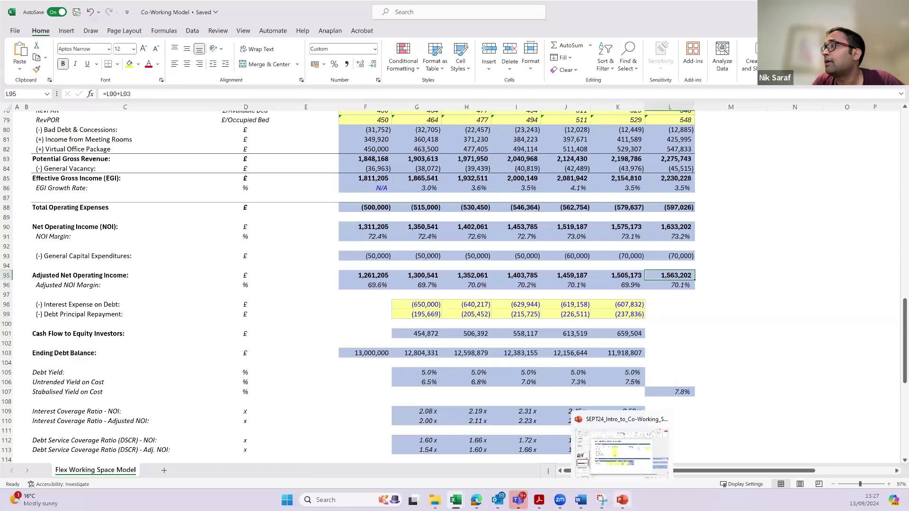
Switch to the co-working spaces presentation in PowerPoint and present from the Assumptions / Revenue Streams slide through to Best Practices.
click(622, 500)
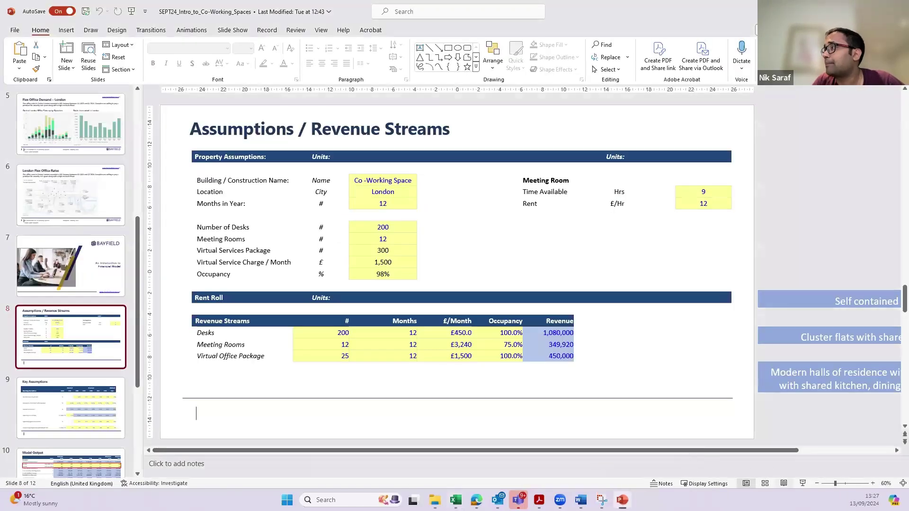
key(shift+F5)
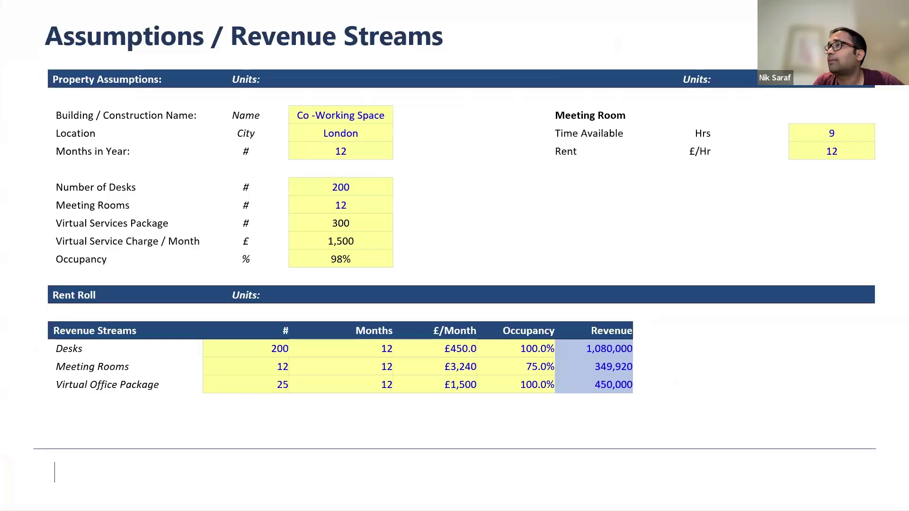
click(635, 365)
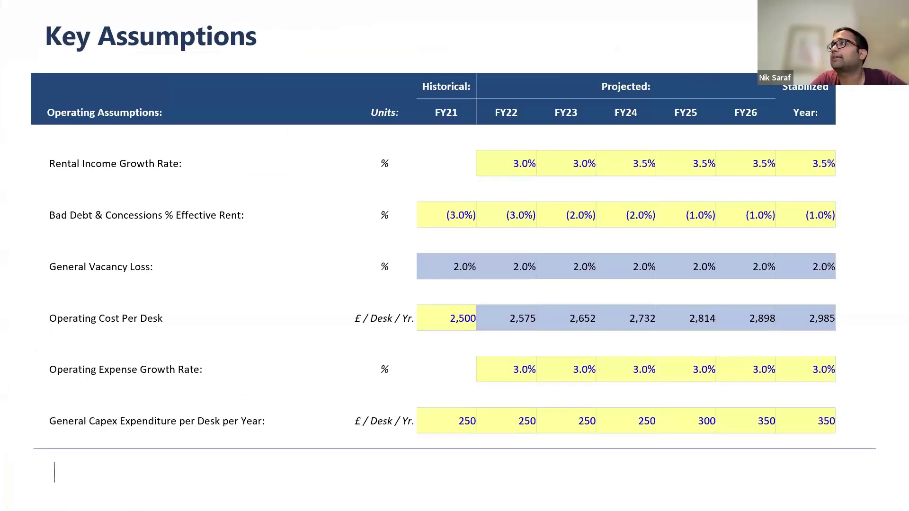
key(Right)
key(Right)
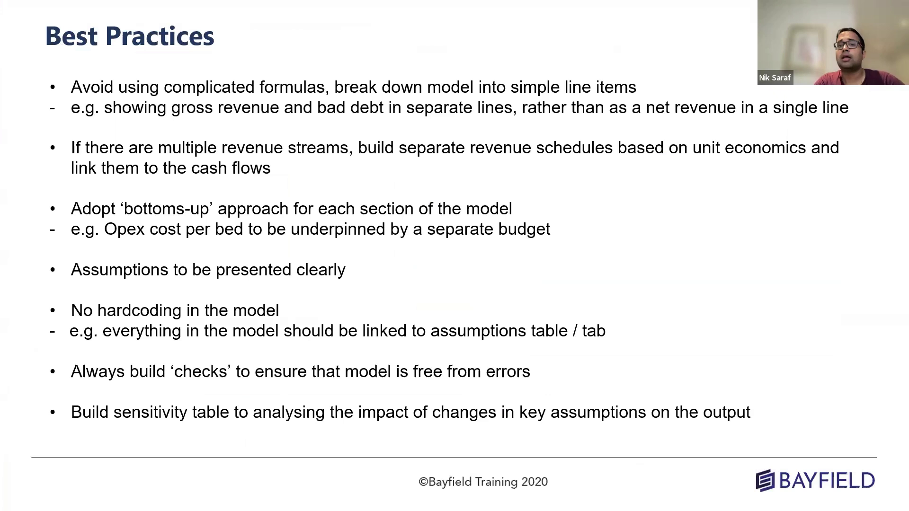